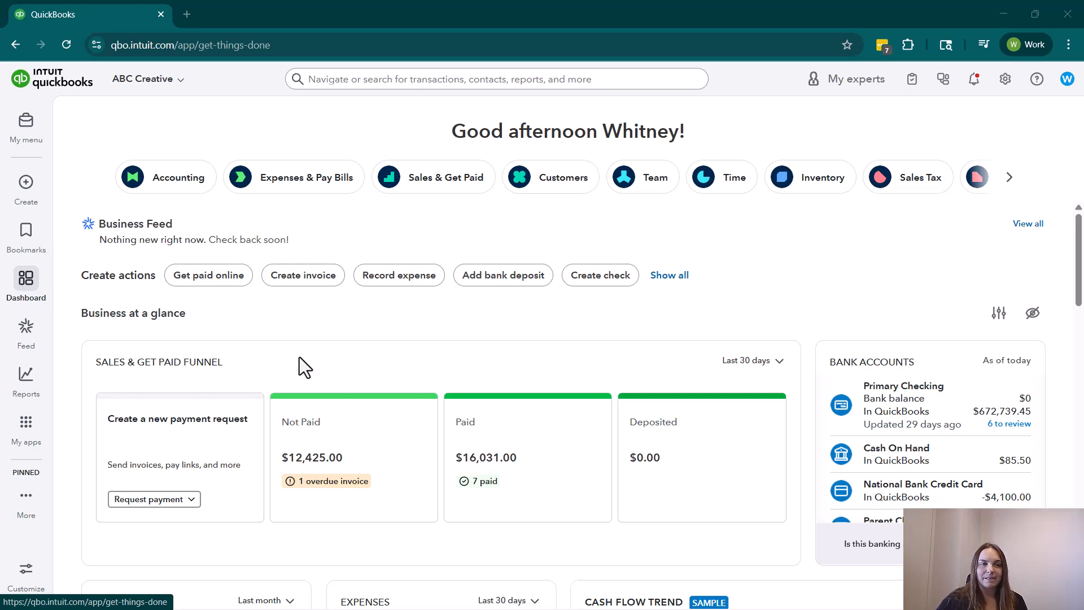
Open the Create Statements form from the full list of create actions on the Sales & Get Paid overview
click(26, 187)
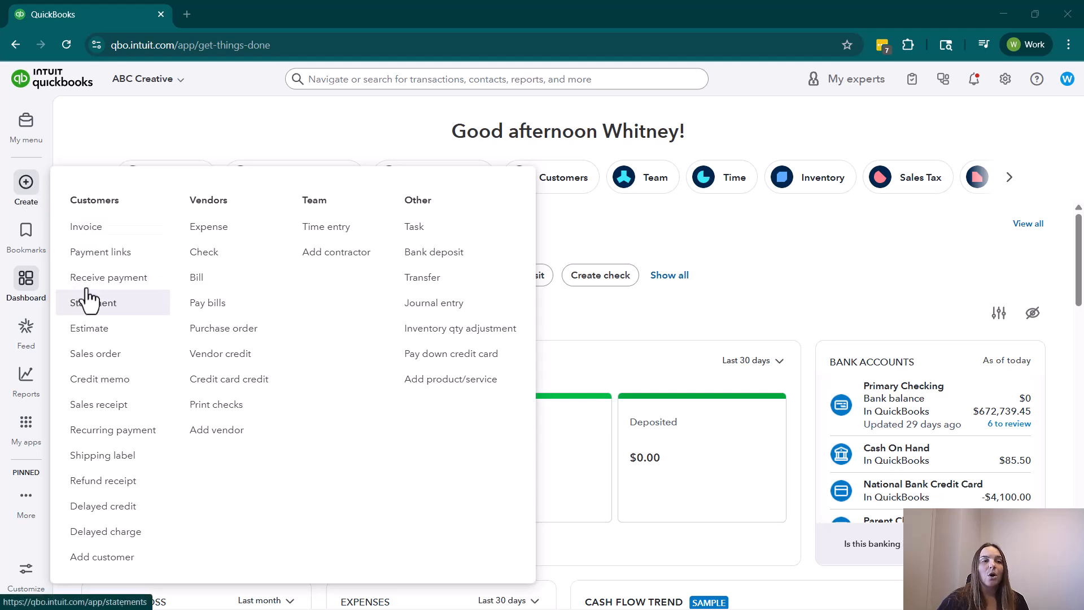
mouse_move(47, 446)
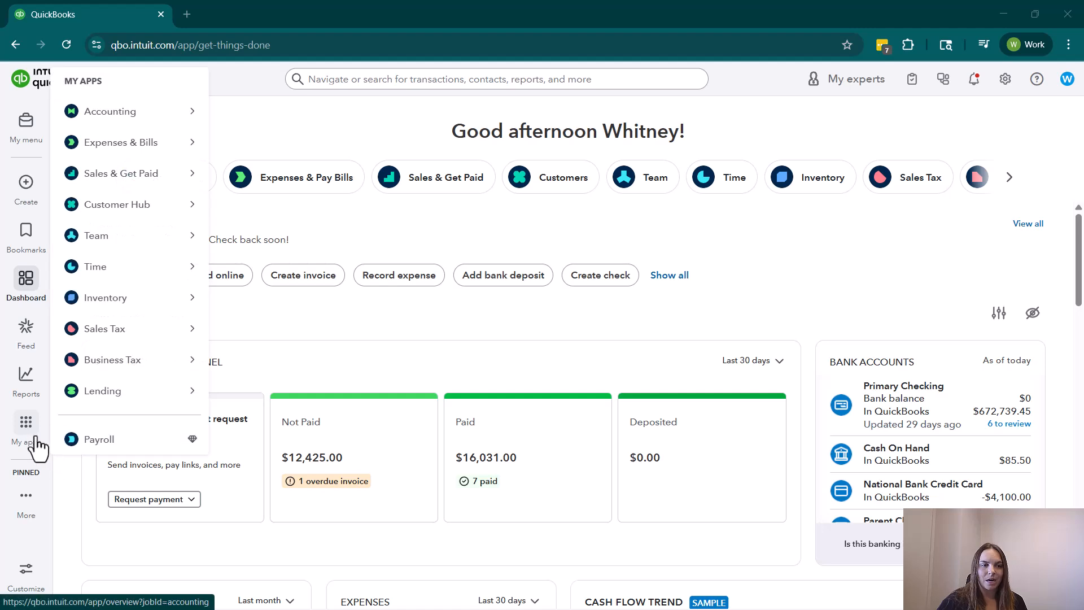
mouse_move(150, 189)
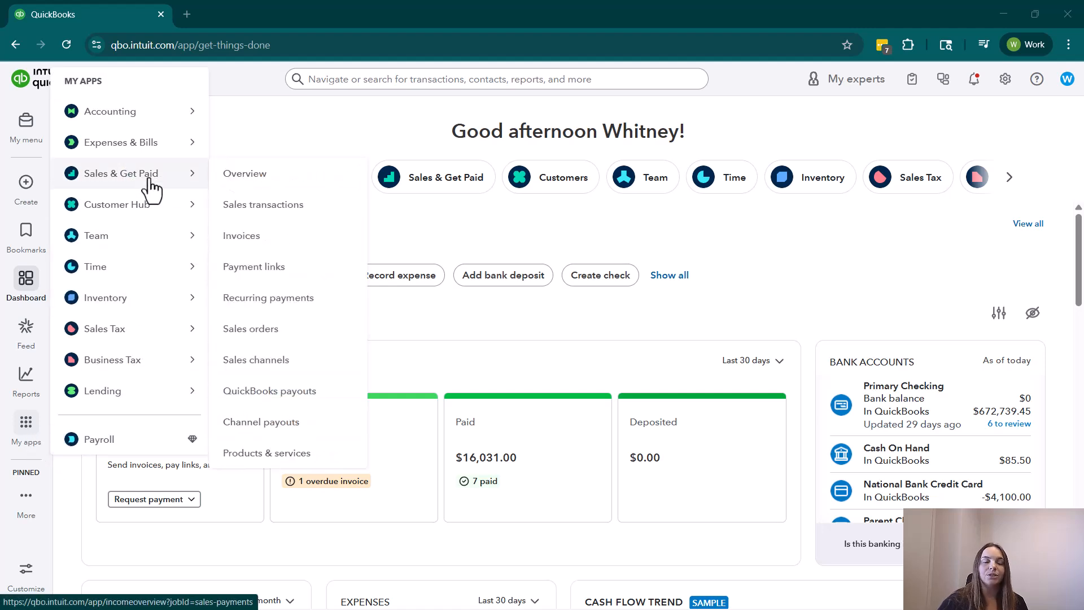
click(237, 185)
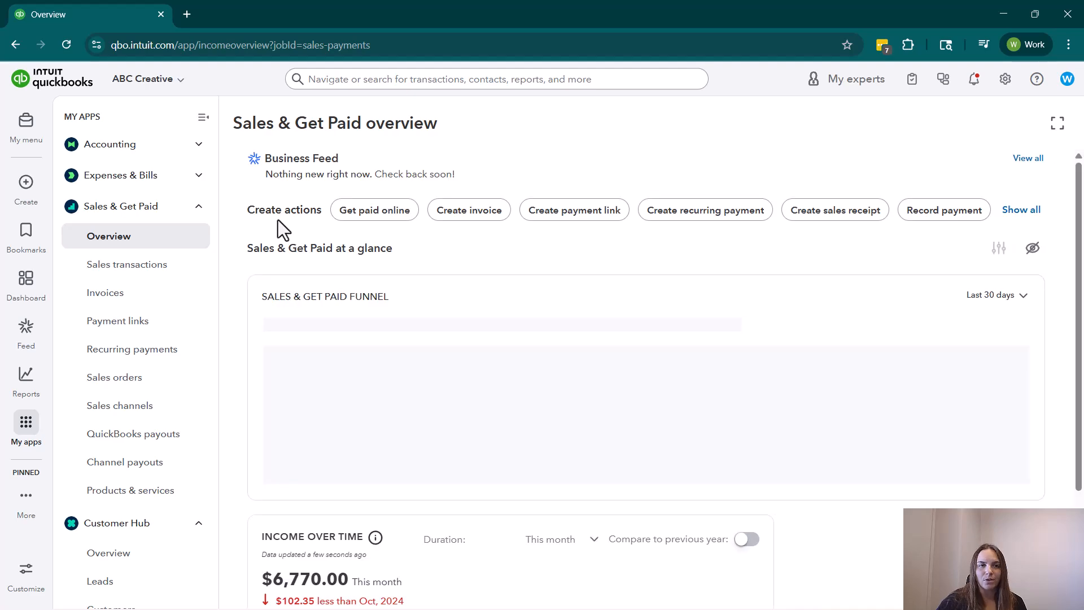
click(193, 118)
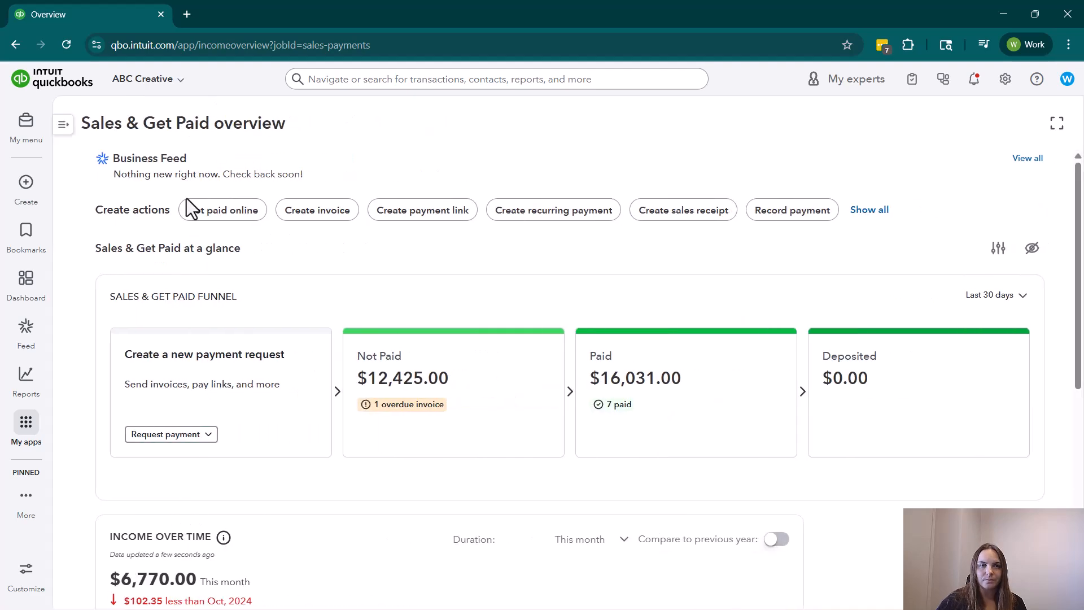
click(870, 210)
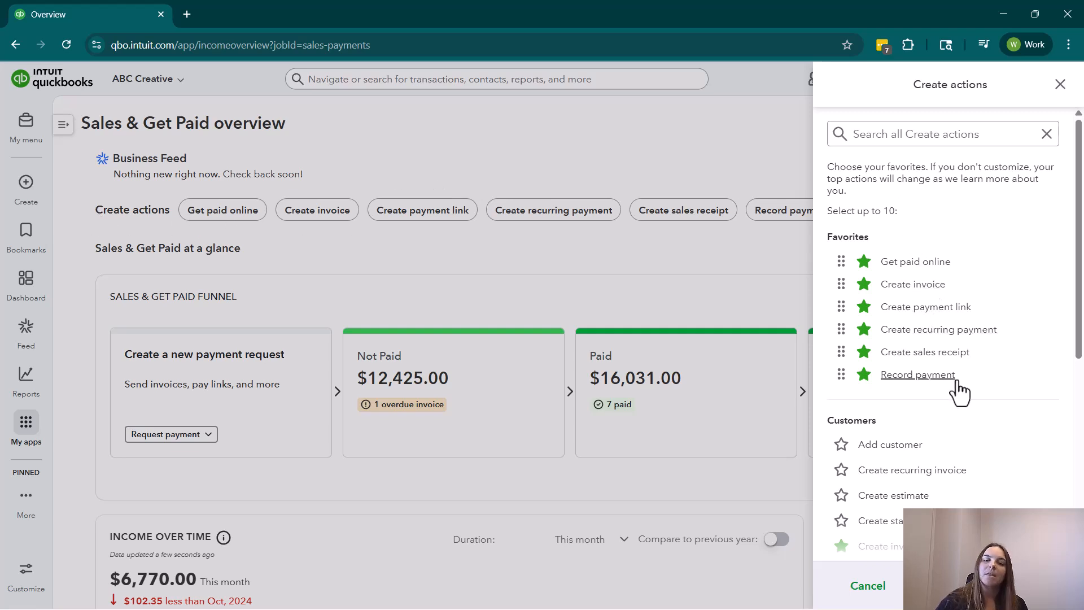
click(891, 522)
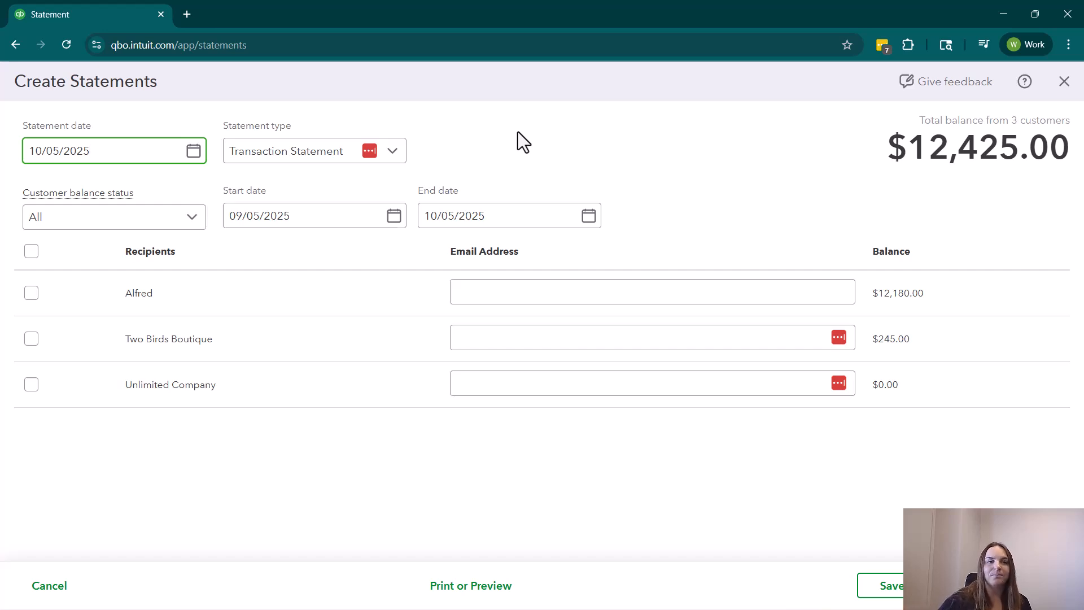
Set the statement type to Balance Forward and the statement date to 09/30/2025
click(401, 153)
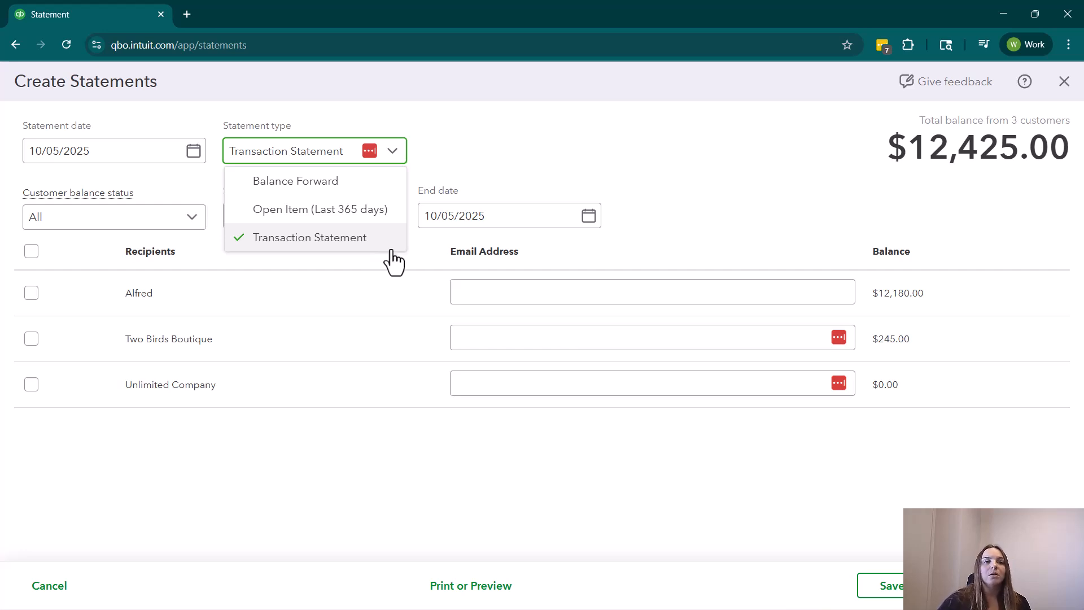
click(380, 191)
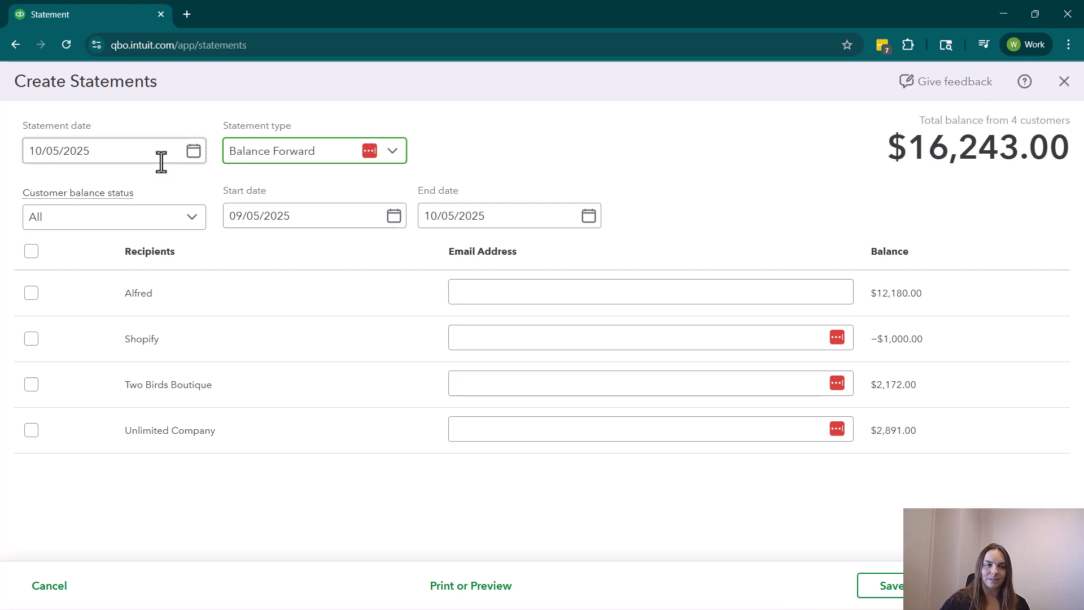
click(193, 157)
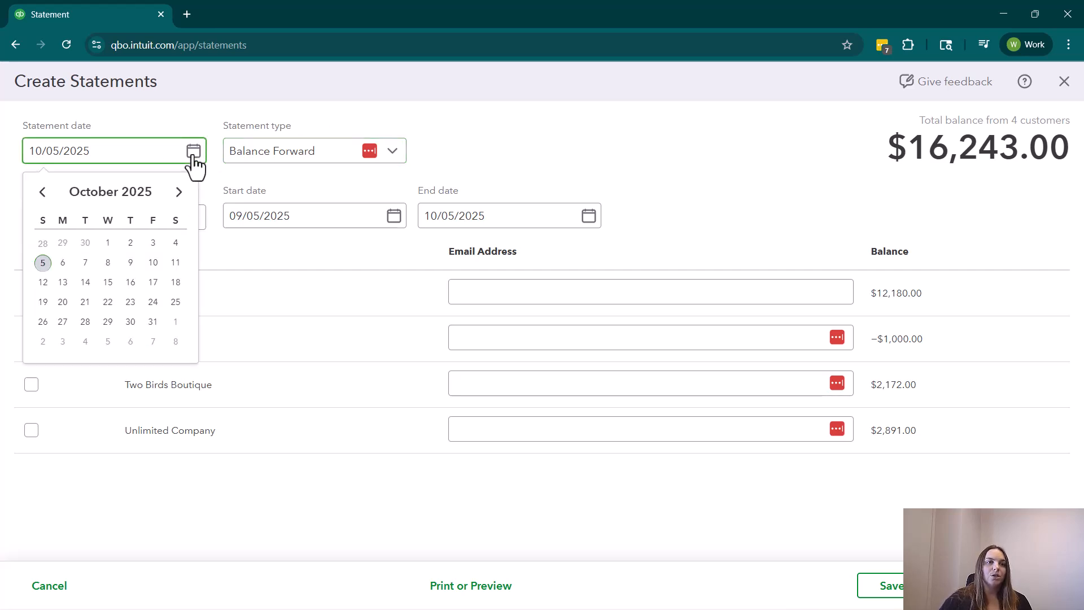
click(85, 243)
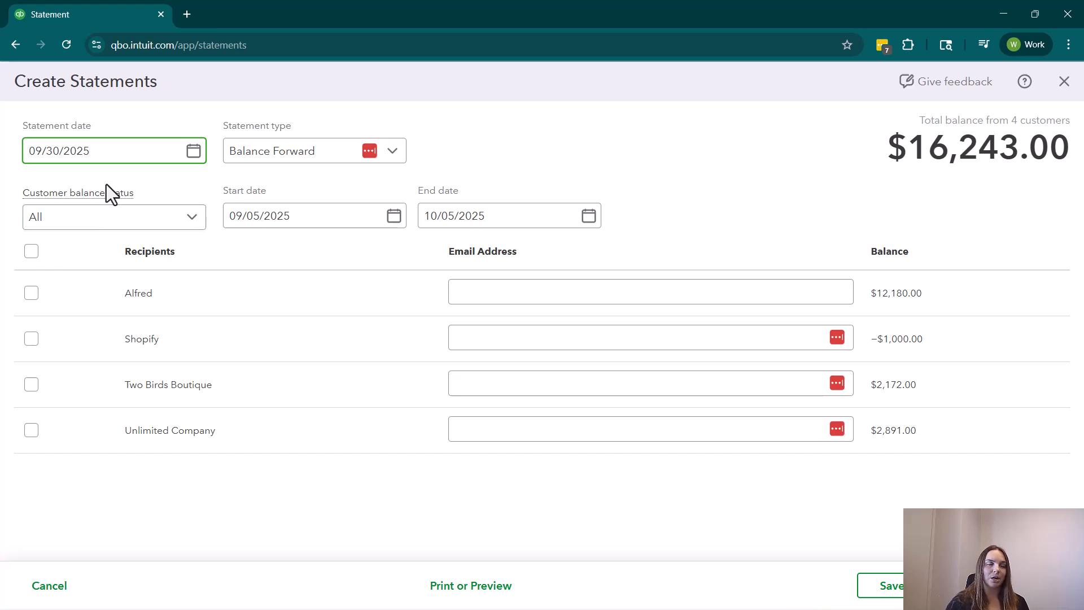
Filter the recipients by Open and Overdue customer balance status, and return the filter to All
click(169, 217)
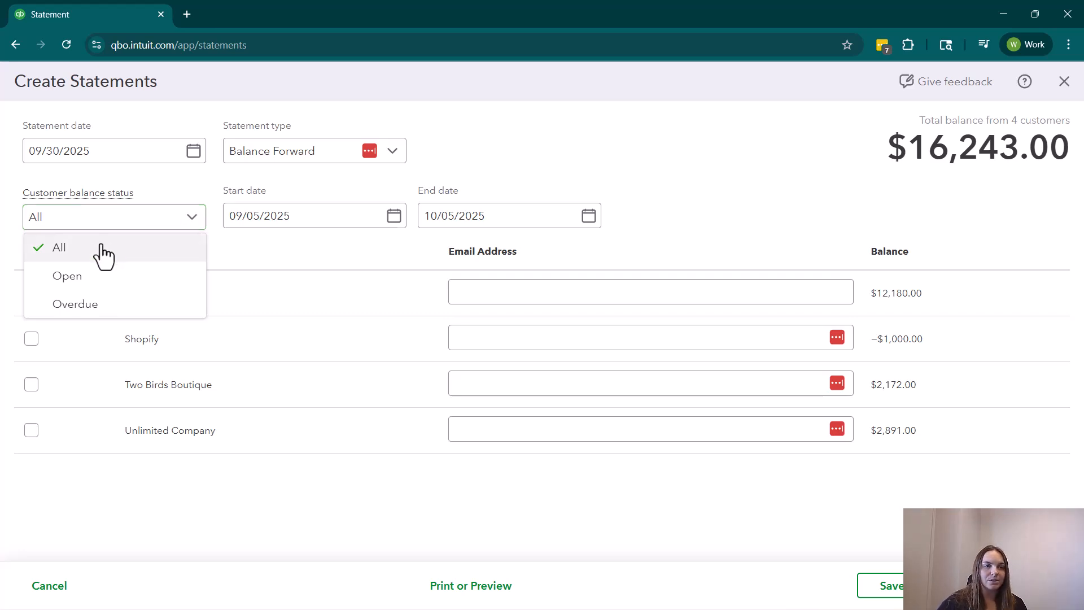
click(78, 281)
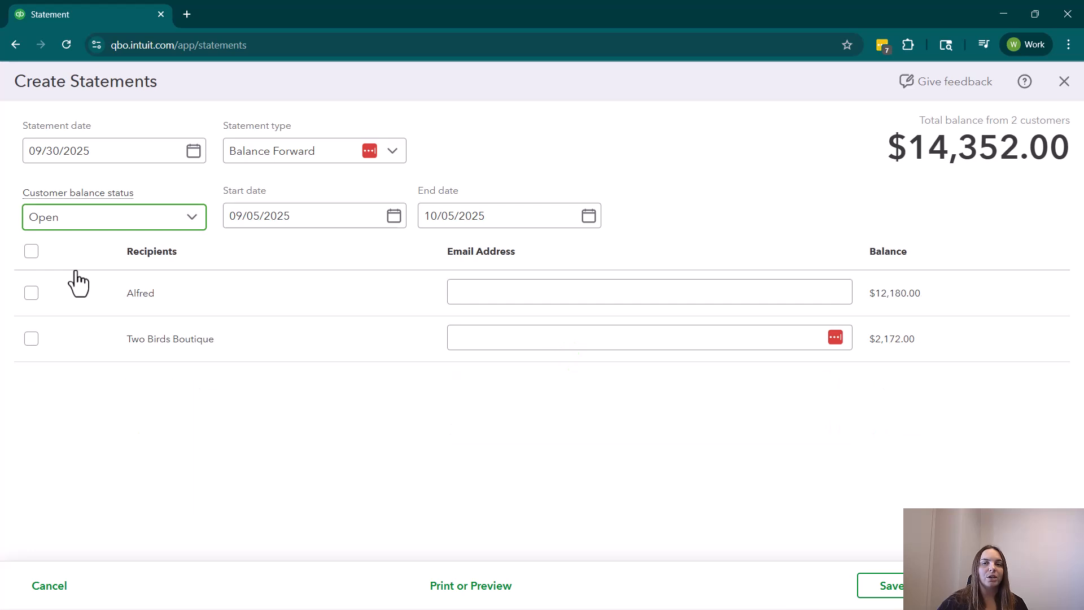
click(109, 229)
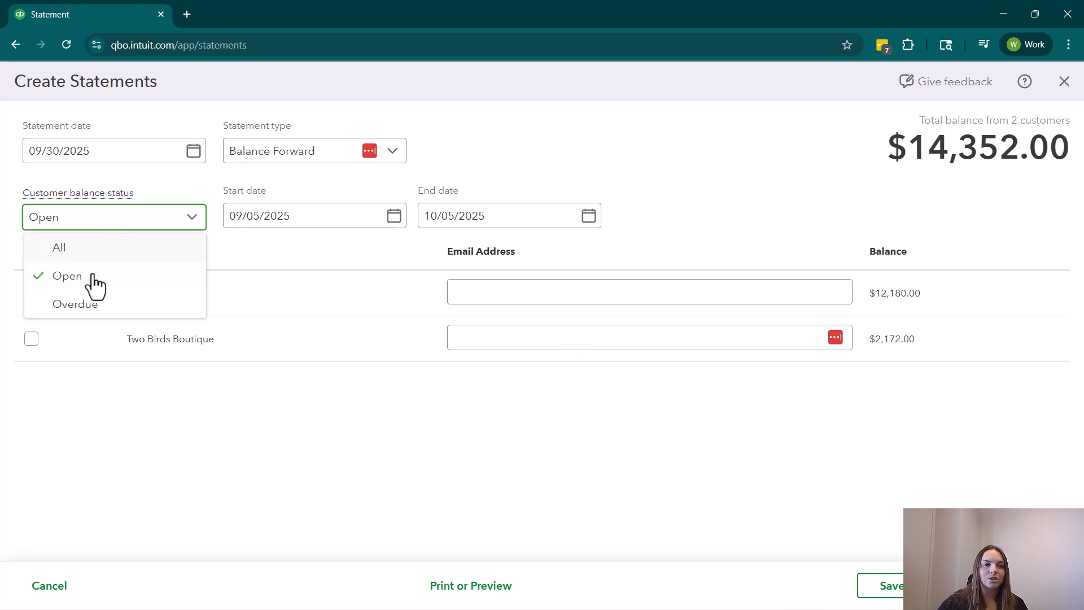
click(92, 312)
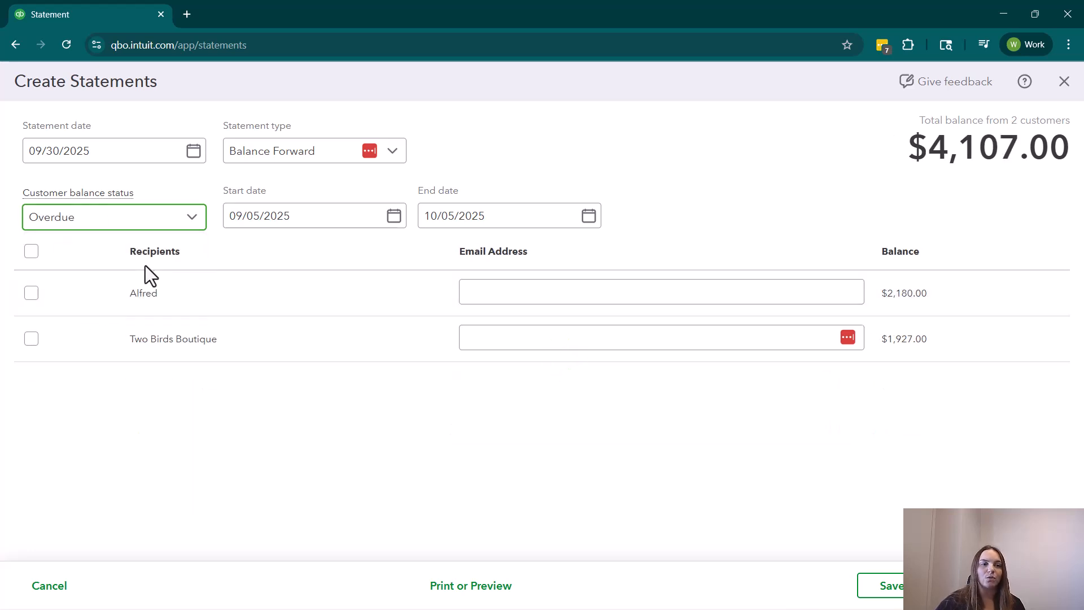
click(184, 225)
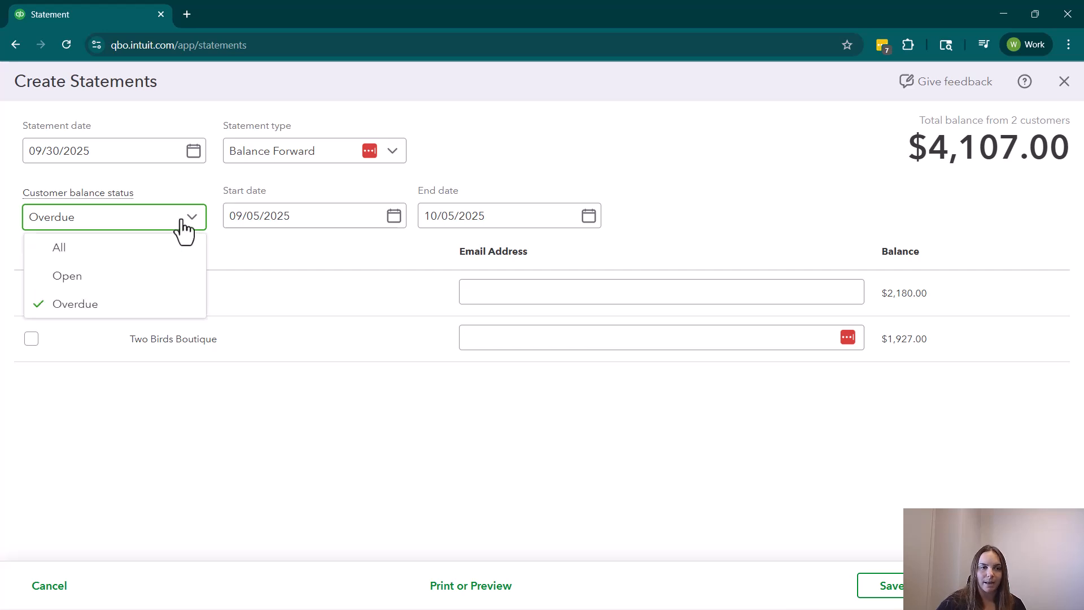
click(91, 247)
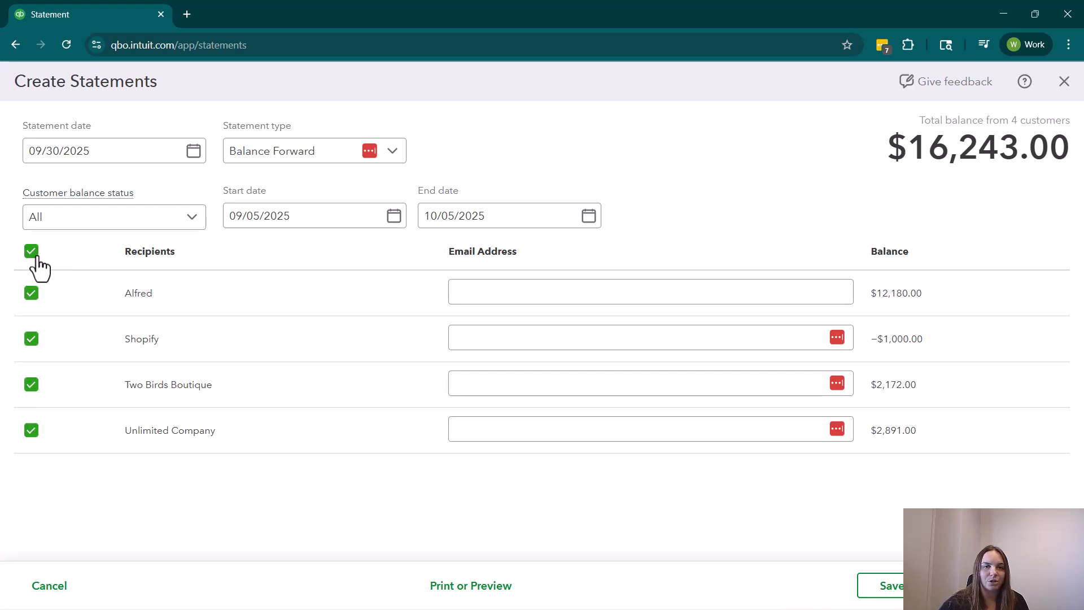
Set the statement period to start on 09/01/2025 and end on 09/30/2025
click(394, 216)
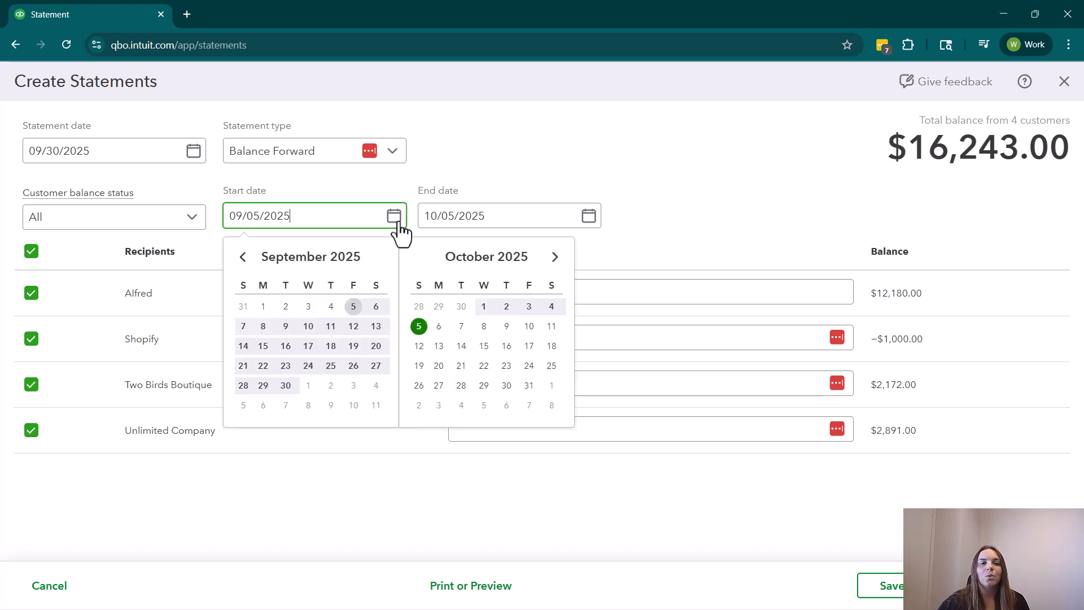
click(263, 306)
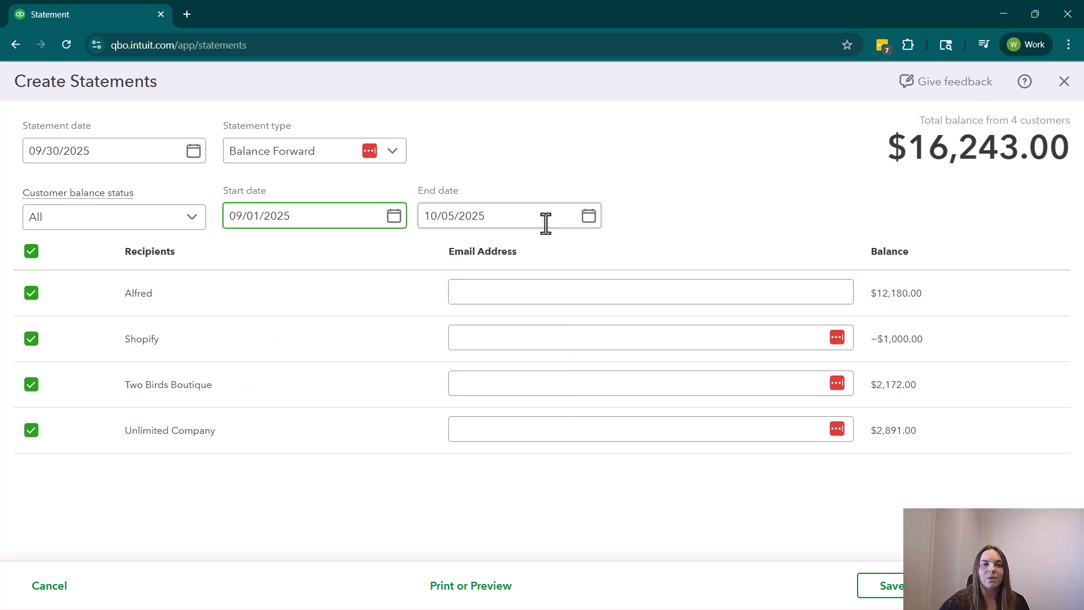
click(589, 216)
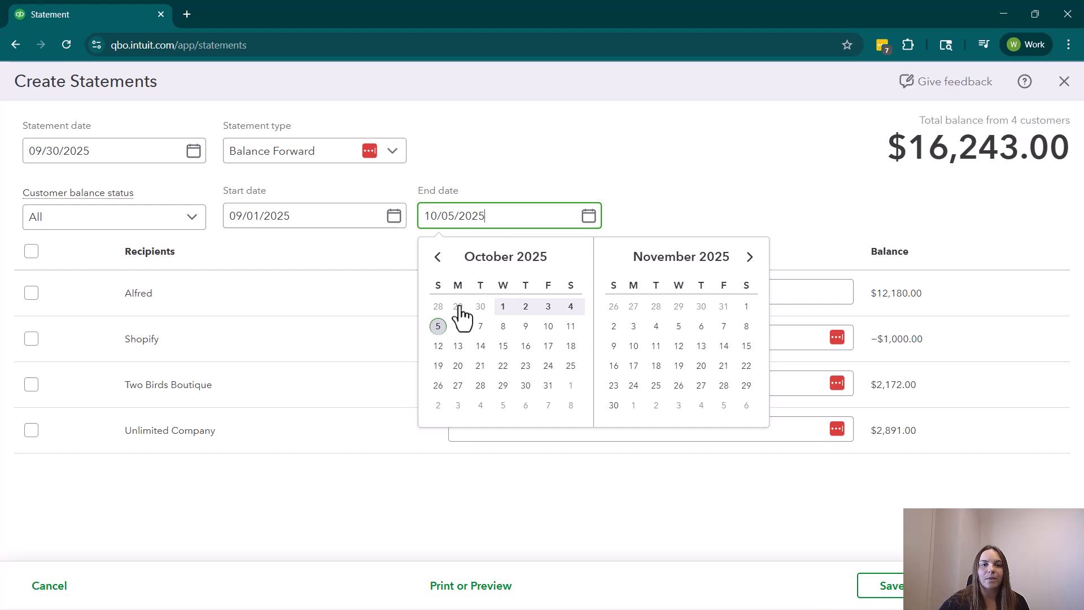
click(438, 257)
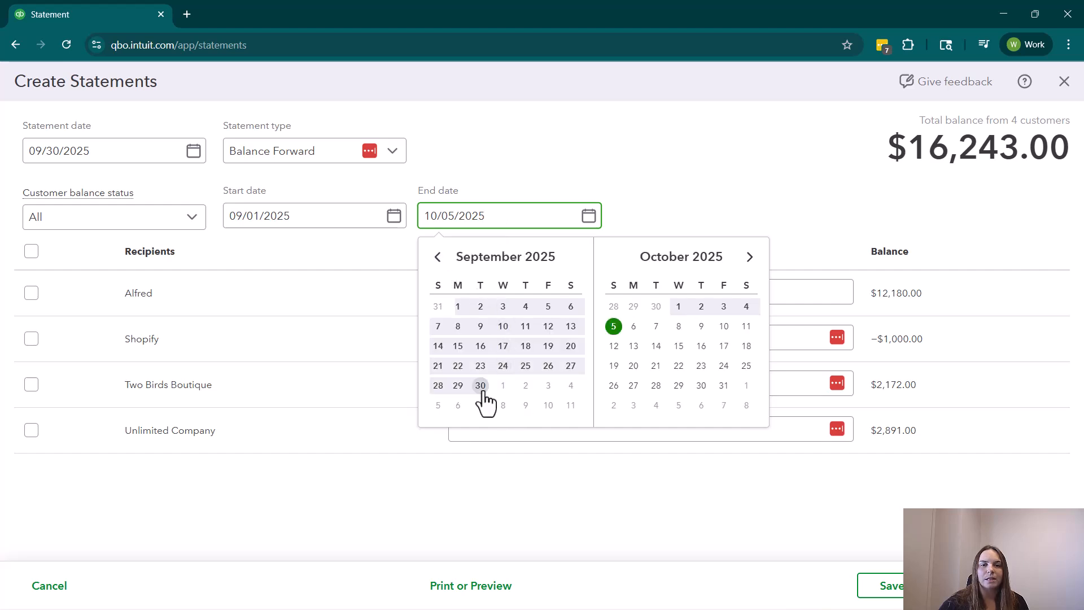
click(482, 385)
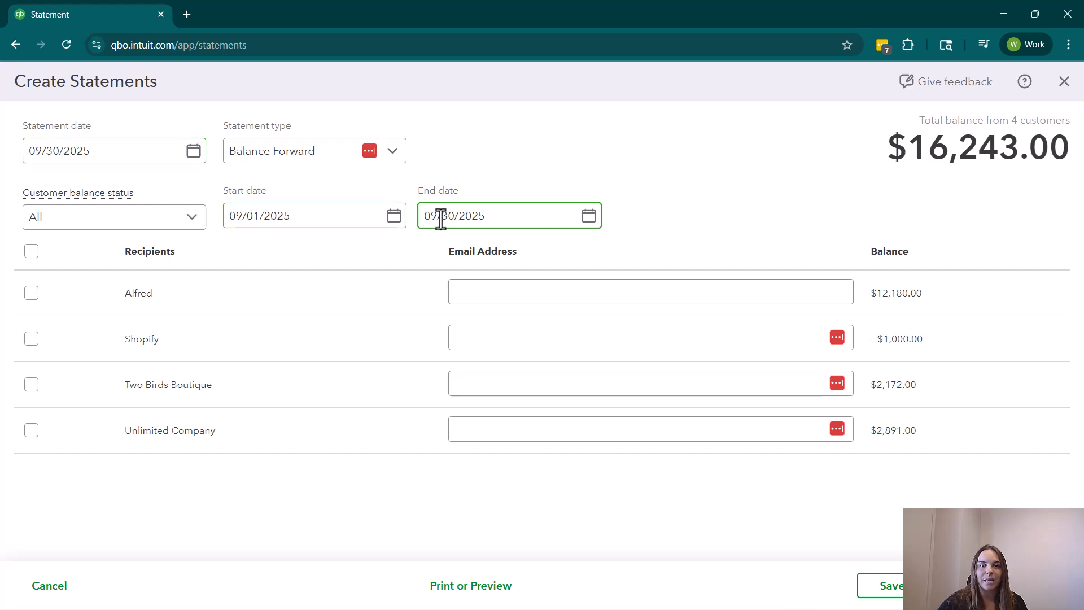
Select all recipients in the list and open the print preview of their statements
click(466, 587)
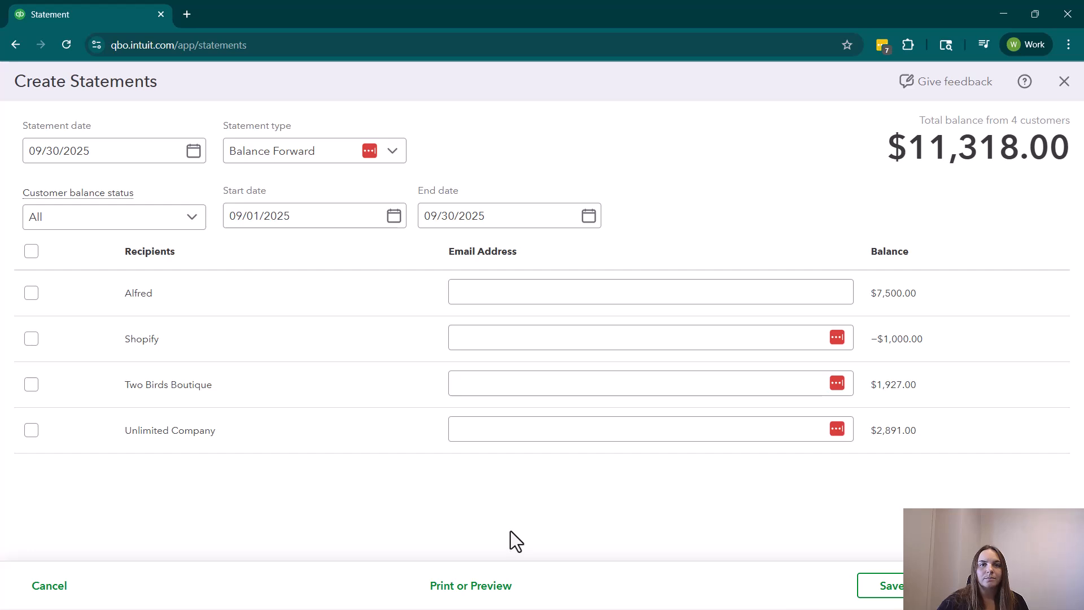
click(487, 588)
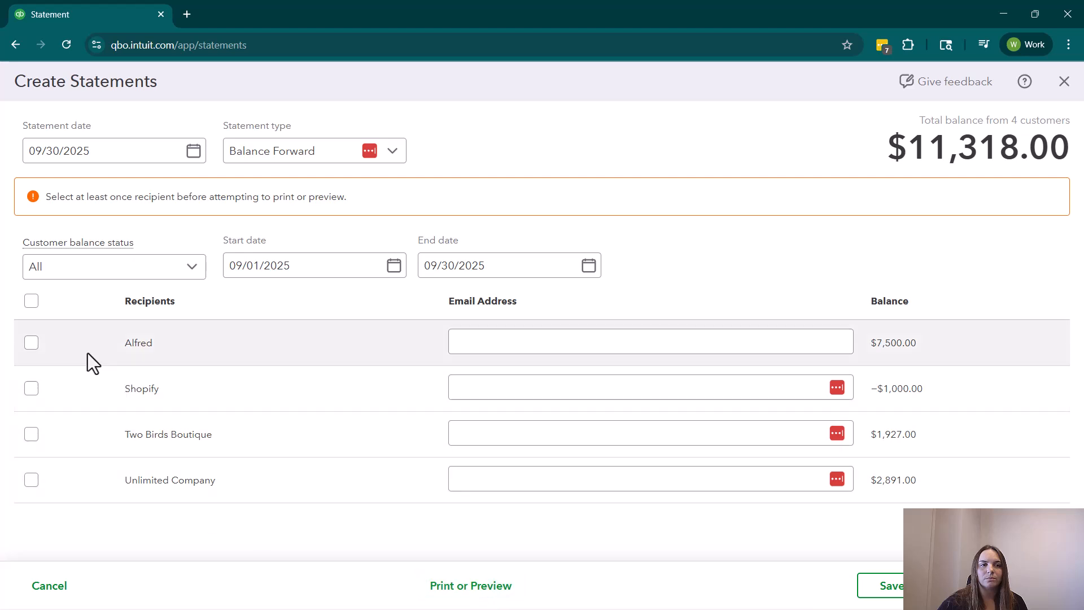
click(31, 301)
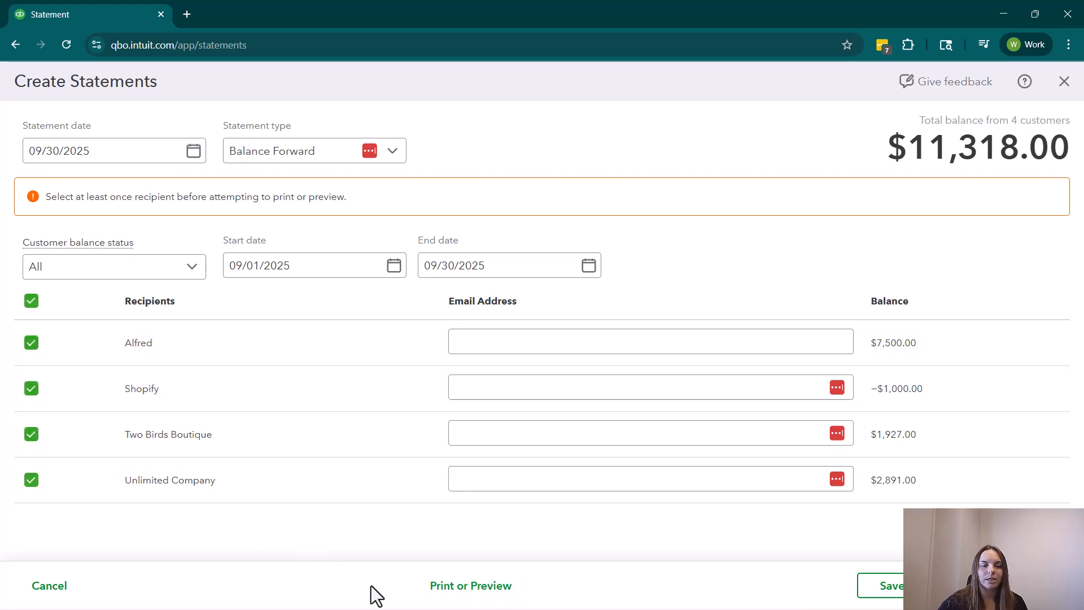
click(503, 588)
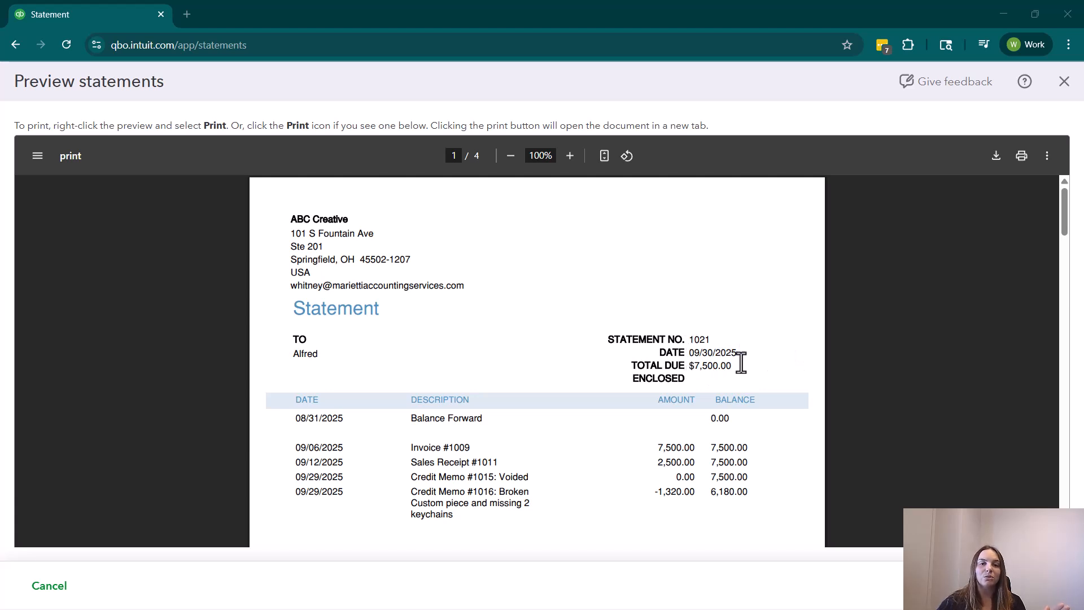
Examine the first customer's statement line by line, checking how the invoice, sales receipt and credit memos affect the running balance
scroll(516, 300, down, 2)
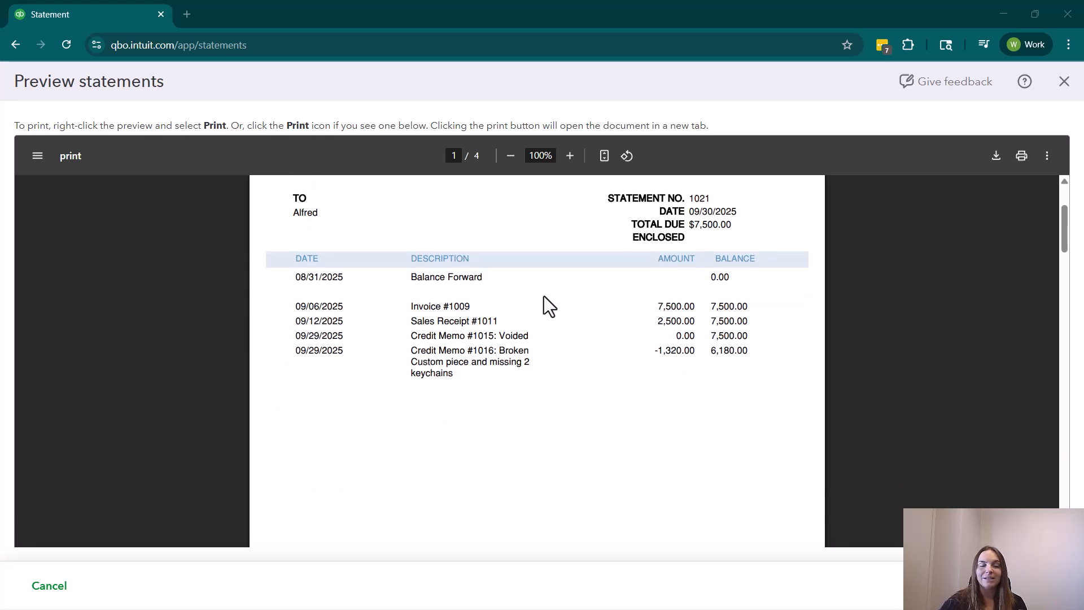
scroll(574, 296, up, 2)
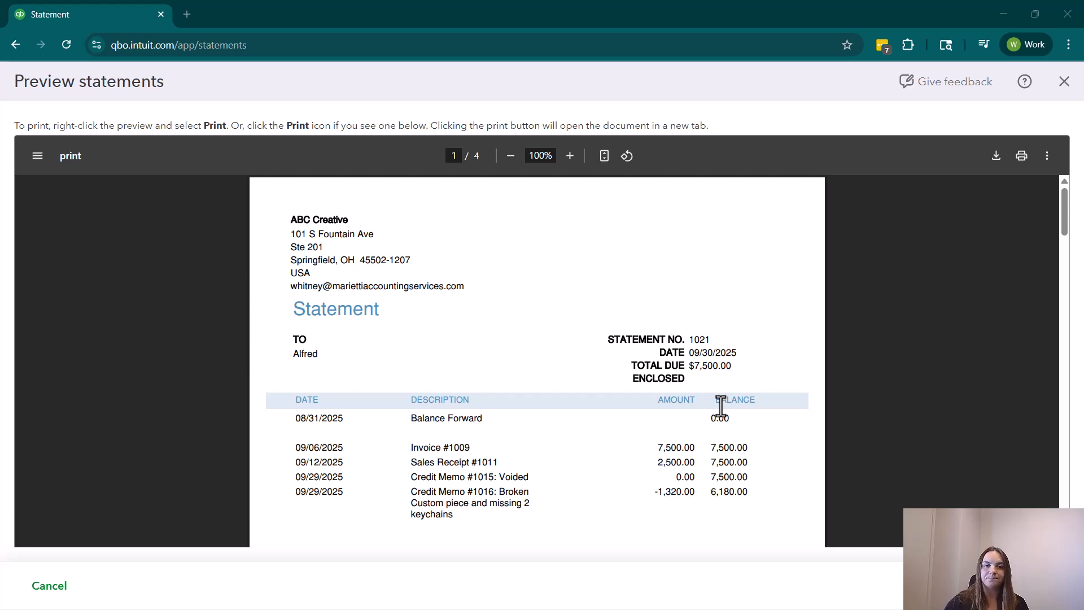
scroll(721, 406, down, 1)
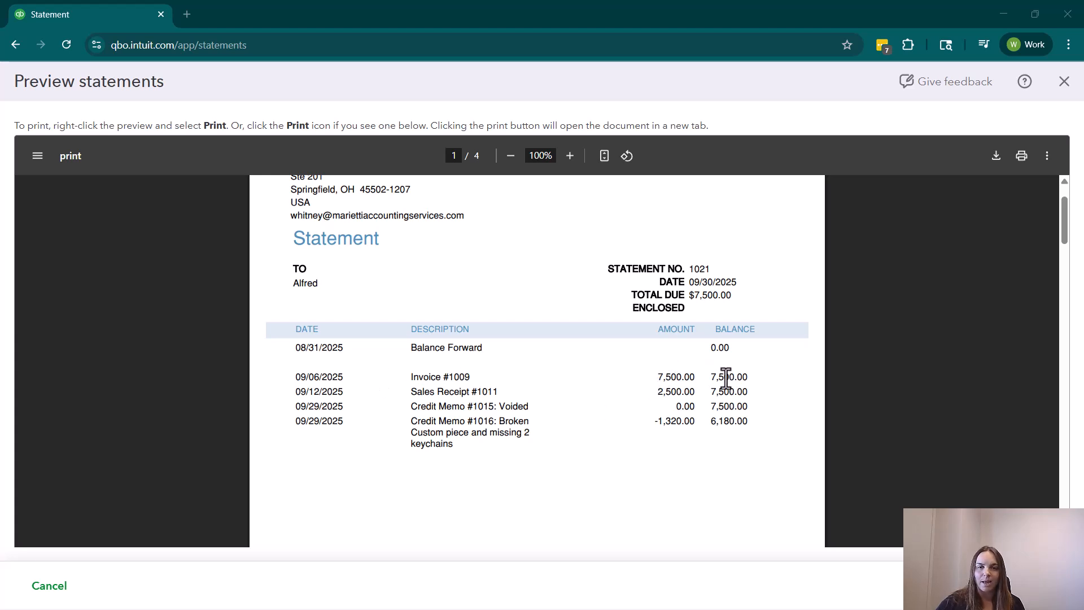
drag(709, 377, 749, 376)
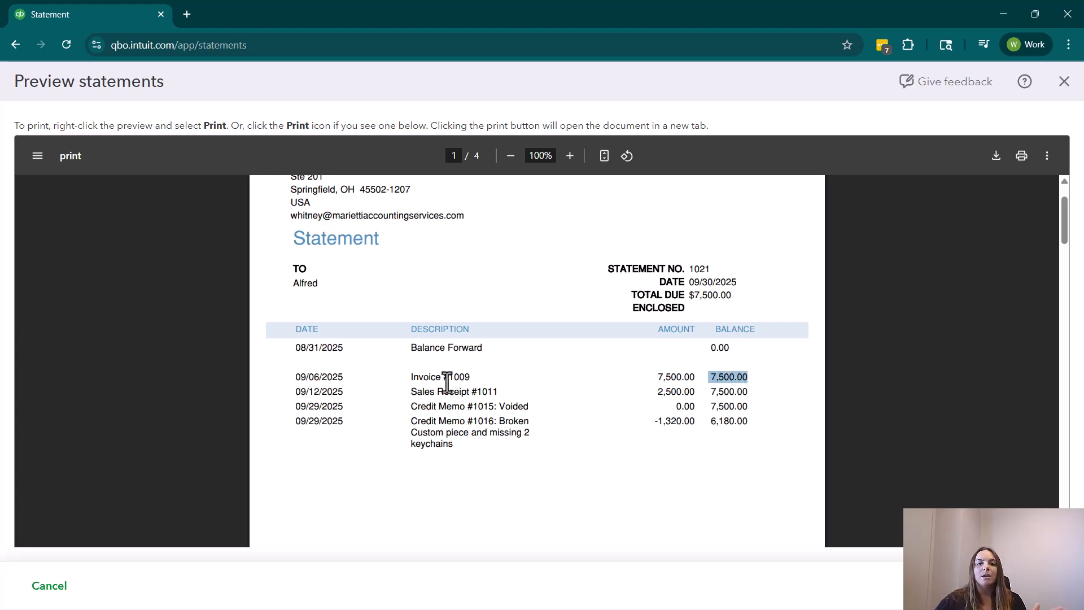
click(339, 392)
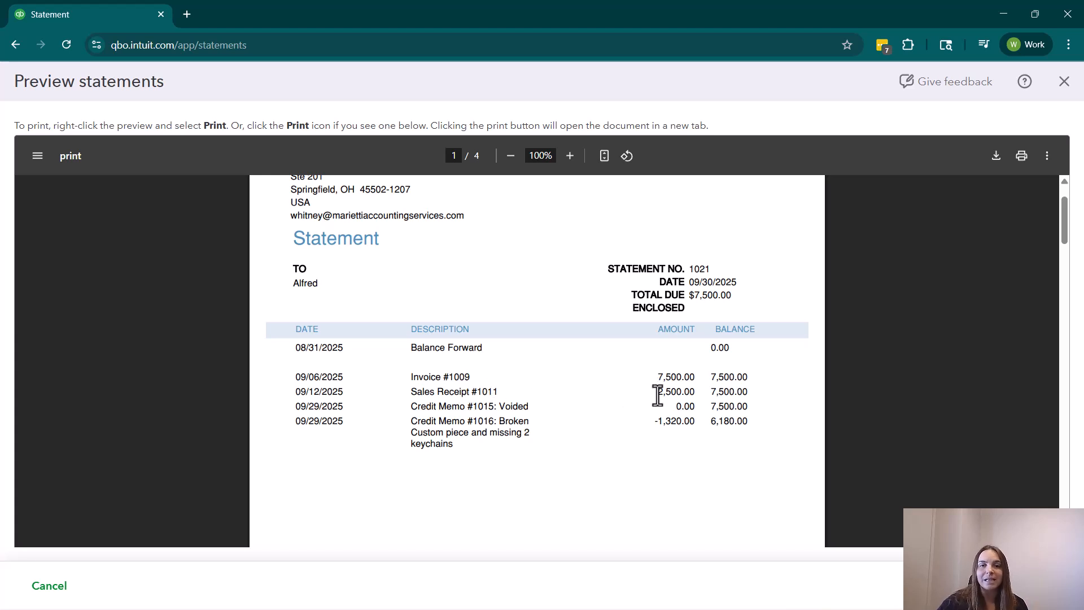
drag(658, 393, 752, 392)
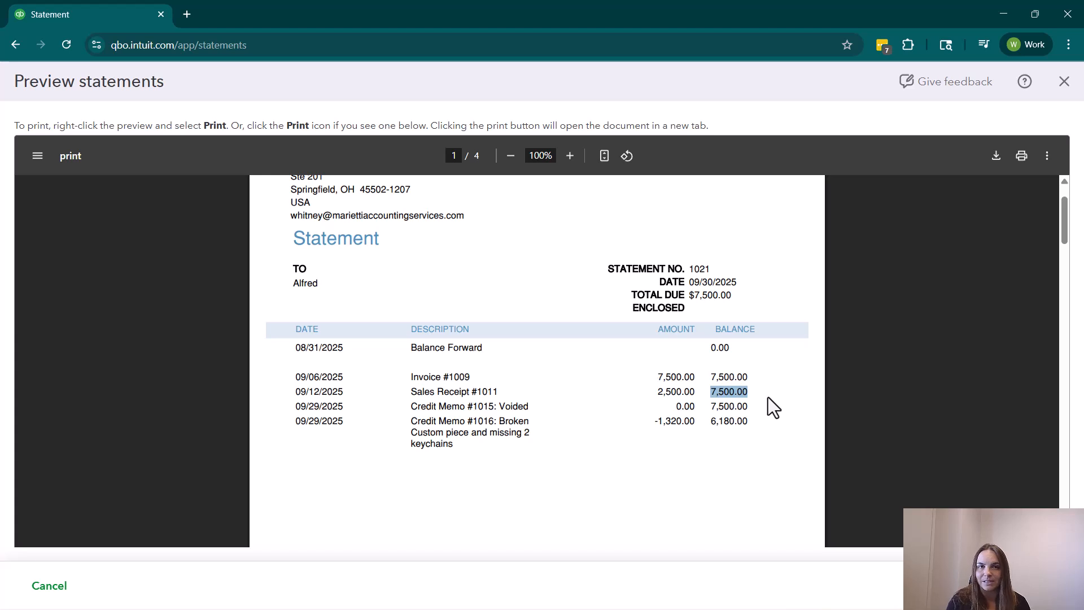
click(743, 391)
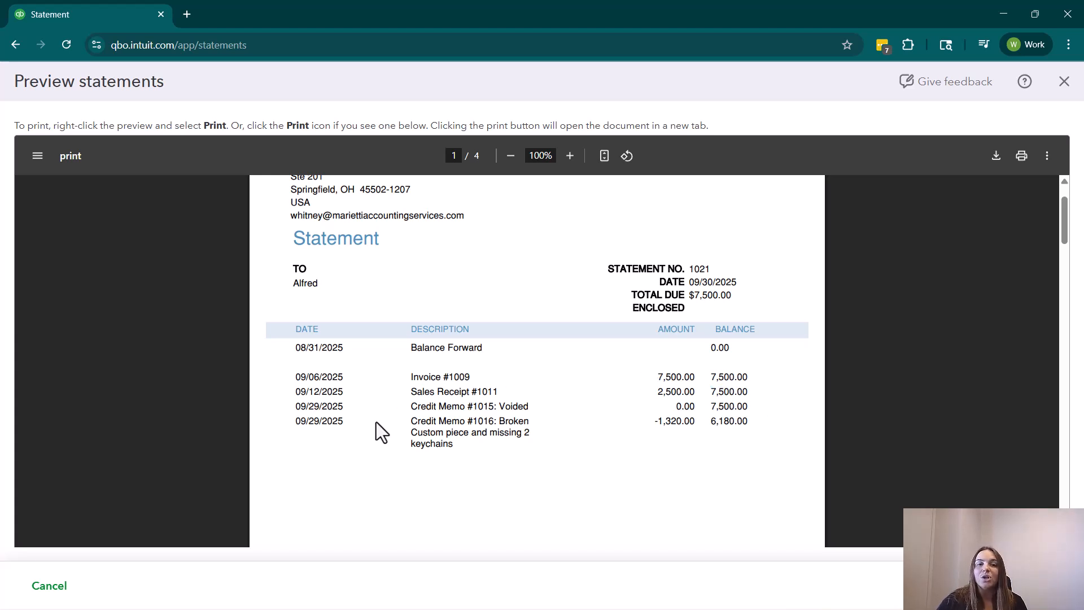
drag(408, 411, 527, 402)
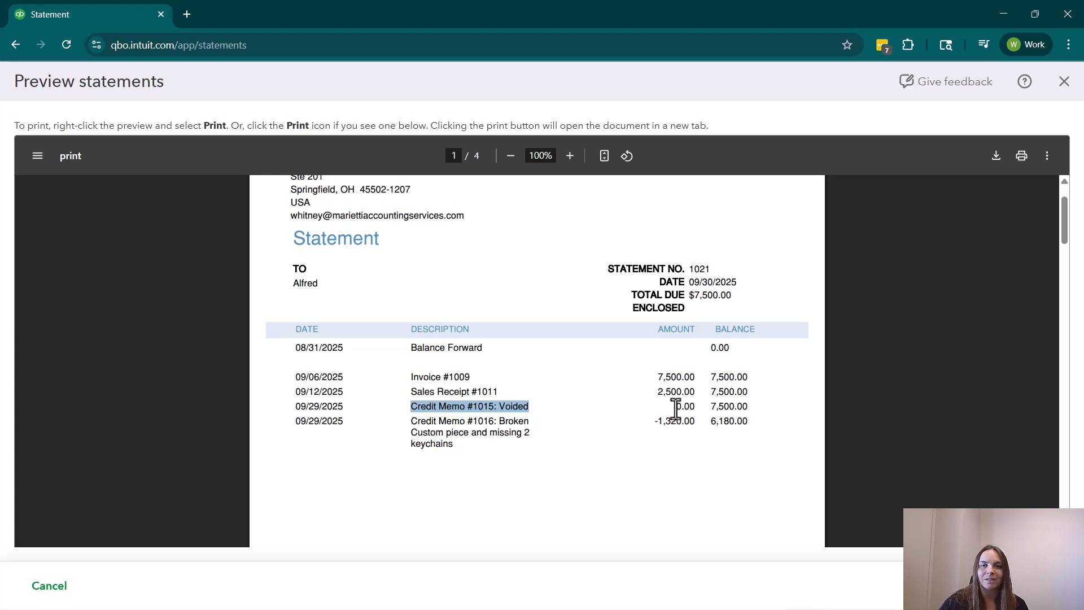
drag(676, 407, 749, 408)
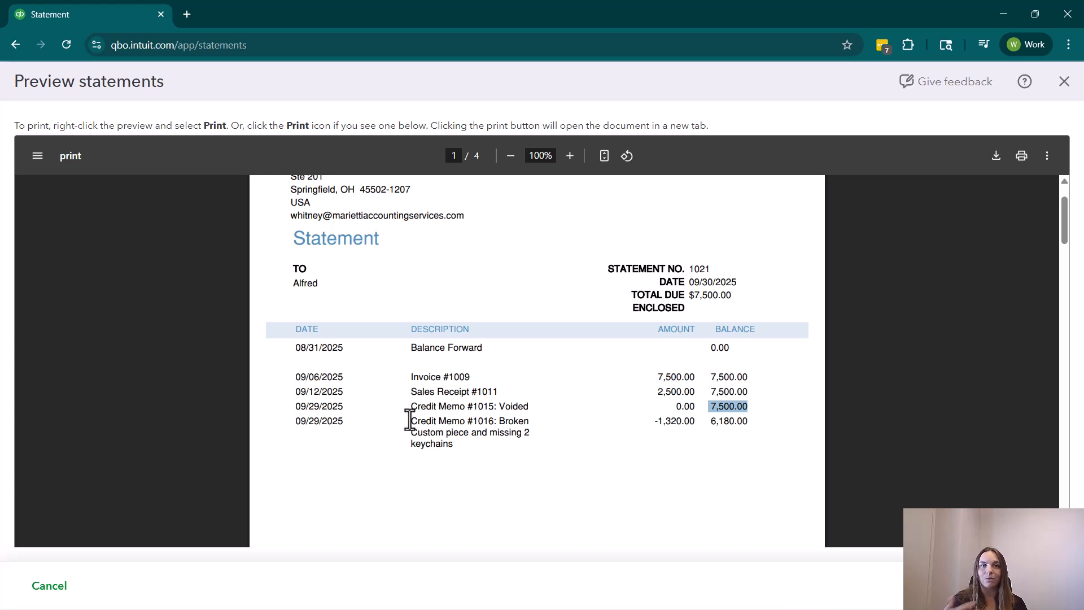
scroll(436, 424, down, 1)
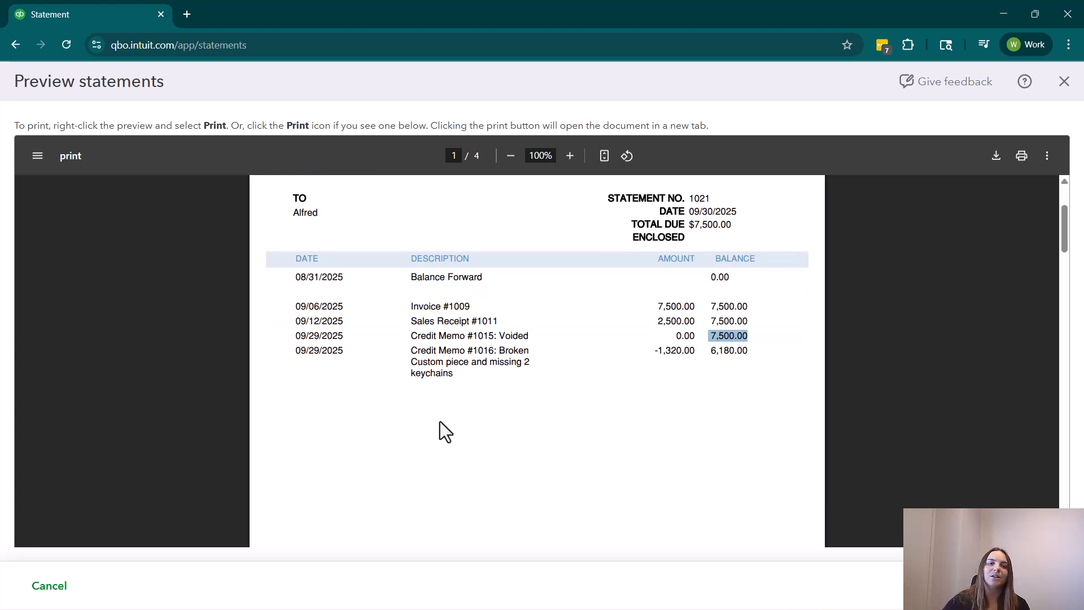
drag(653, 351, 747, 353)
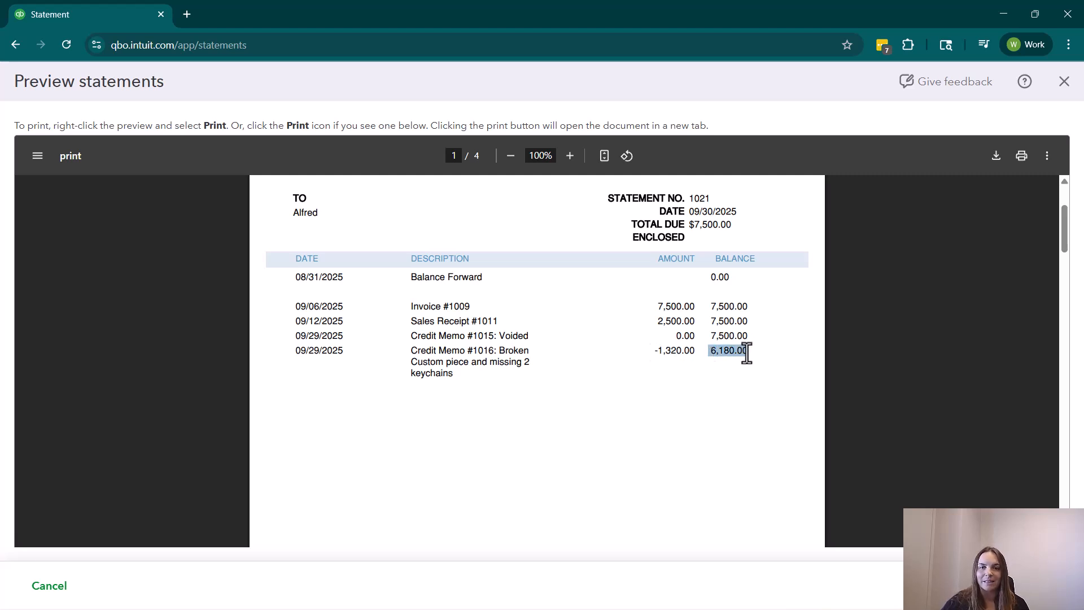
Compare the first statement's aging summary and amount due with the running balance after its last credit memo
scroll(752, 375, down, 5)
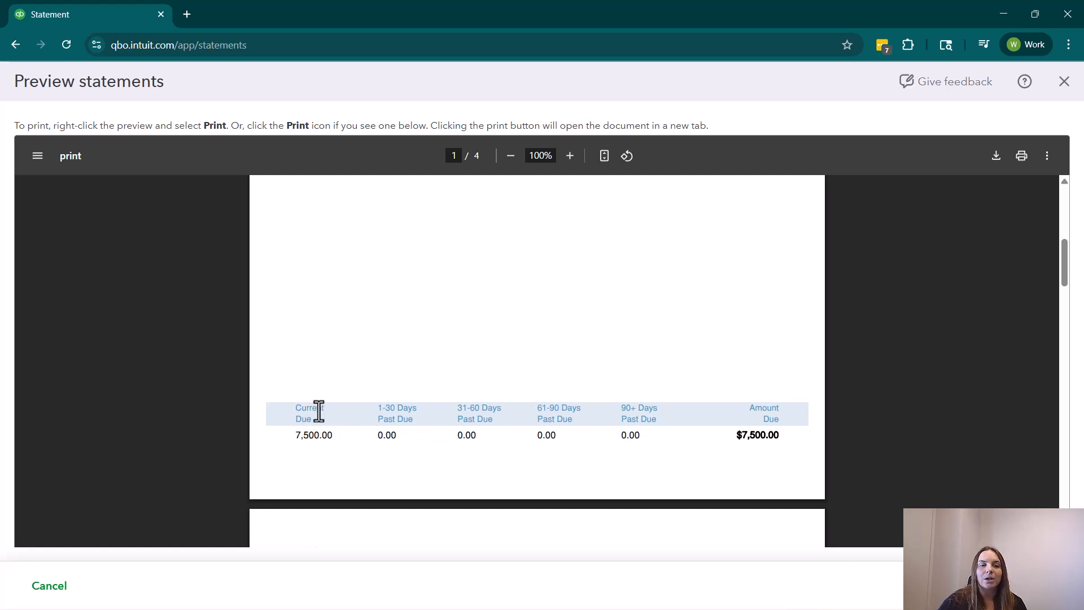
scroll(404, 354, up, 5)
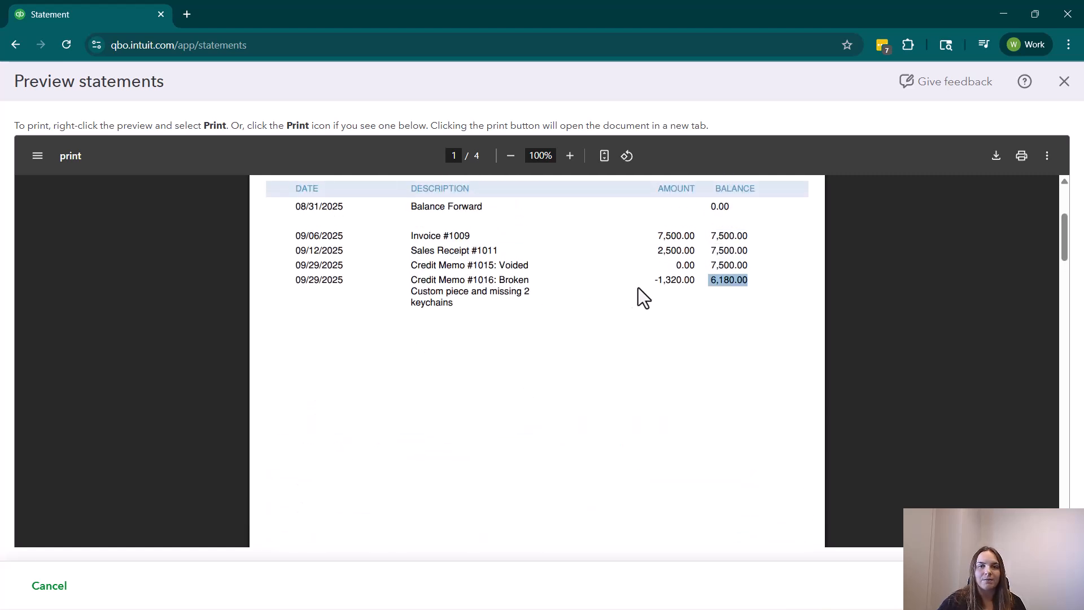
click(696, 283)
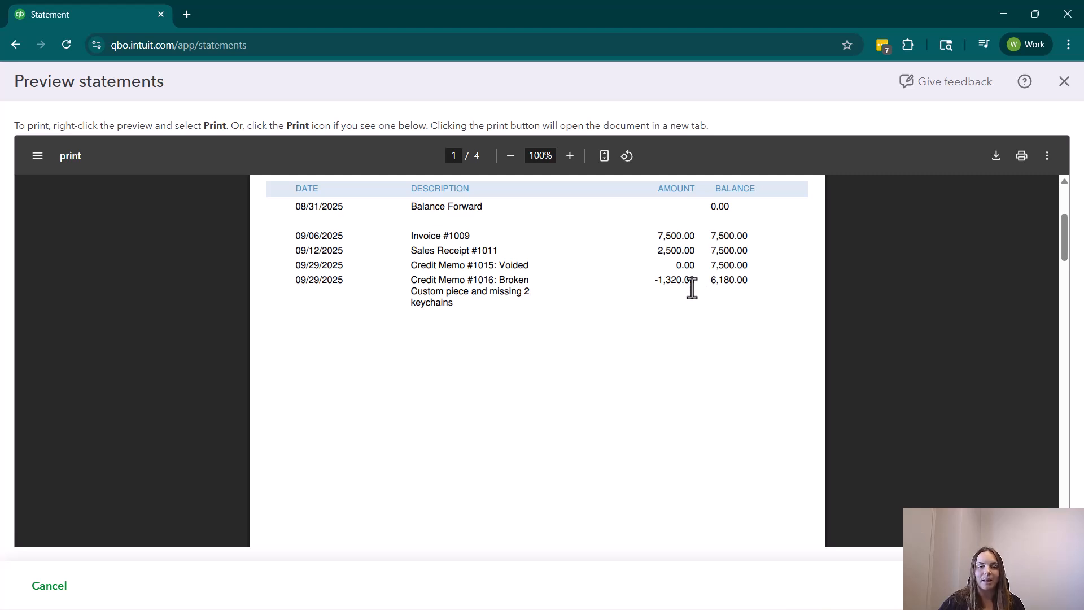
scroll(692, 288, down, 5)
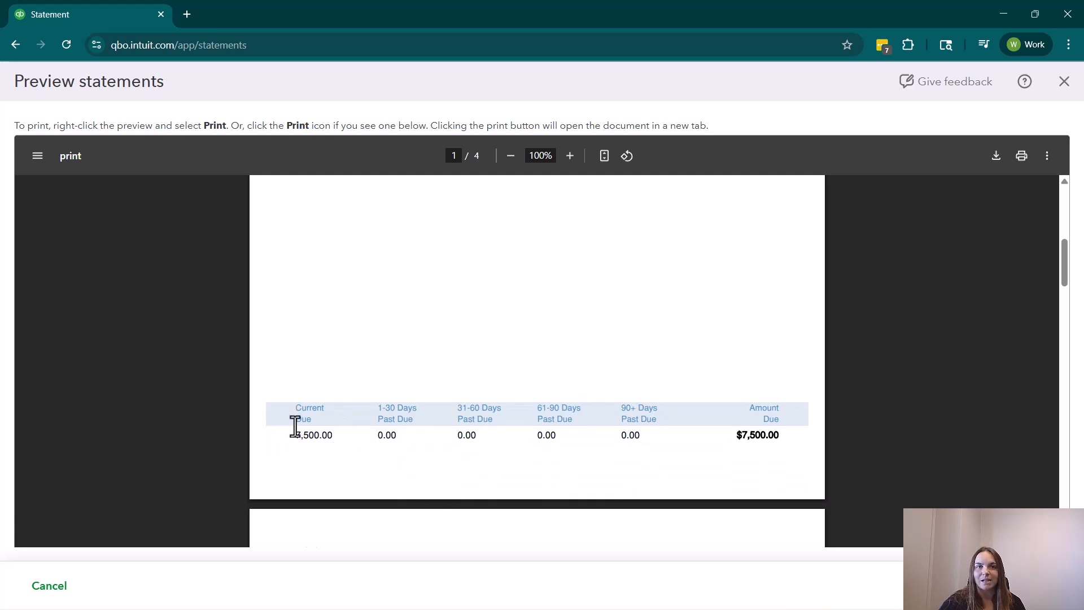
scroll(468, 303, up, 1)
scroll(468, 303, up, 4)
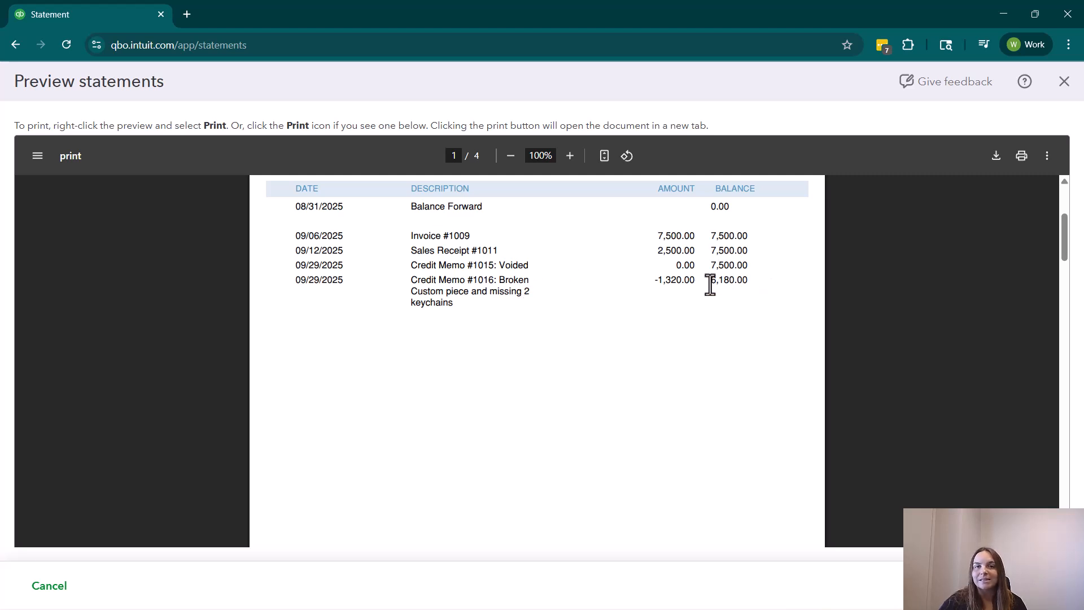
scroll(710, 282, down, 4)
scroll(710, 284, down, 1)
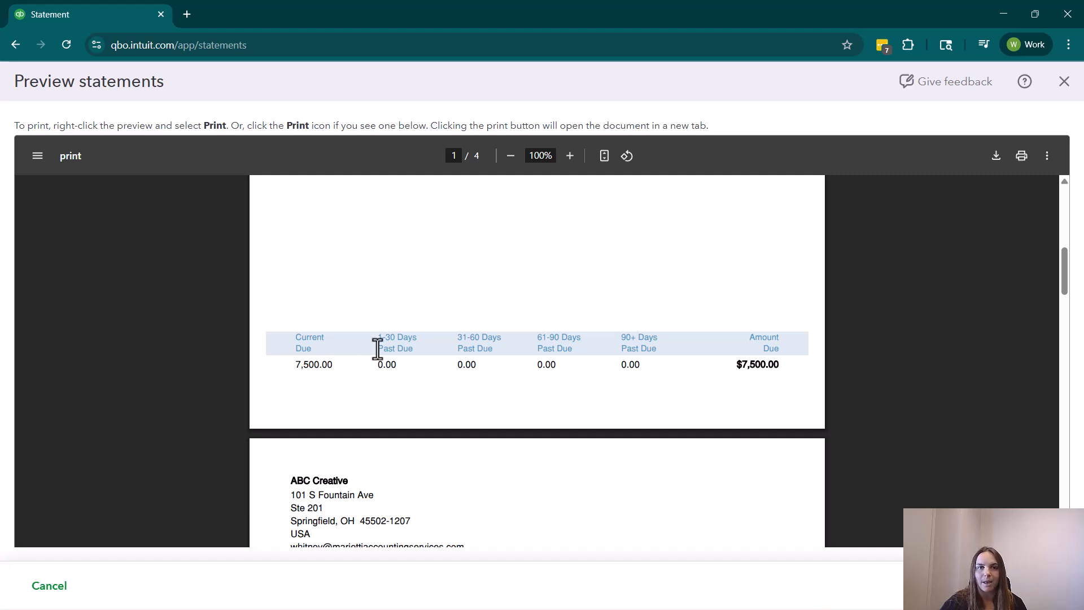
Review the Shopify statement, comparing its payment line and balance with the aging summary
scroll(509, 324, down, 4)
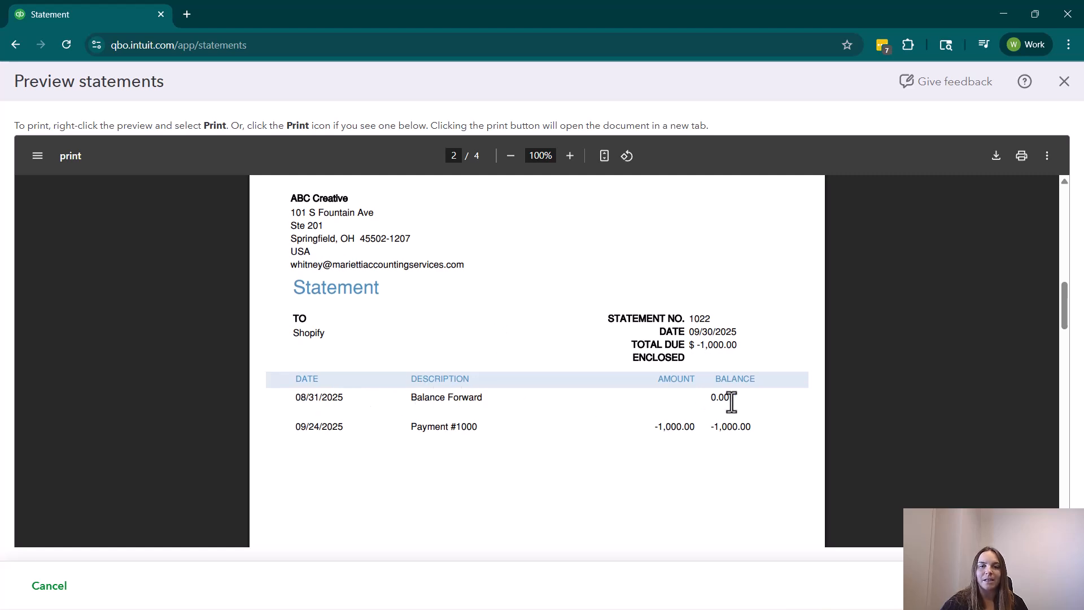
scroll(513, 389, down, 1)
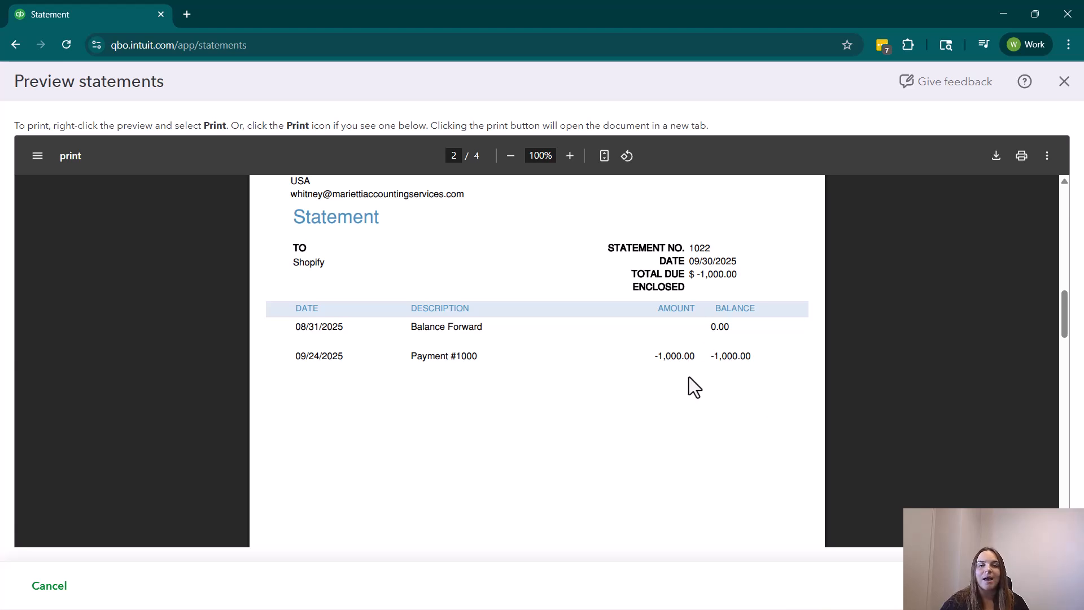
scroll(689, 377, down, 4)
scroll(689, 377, down, 3)
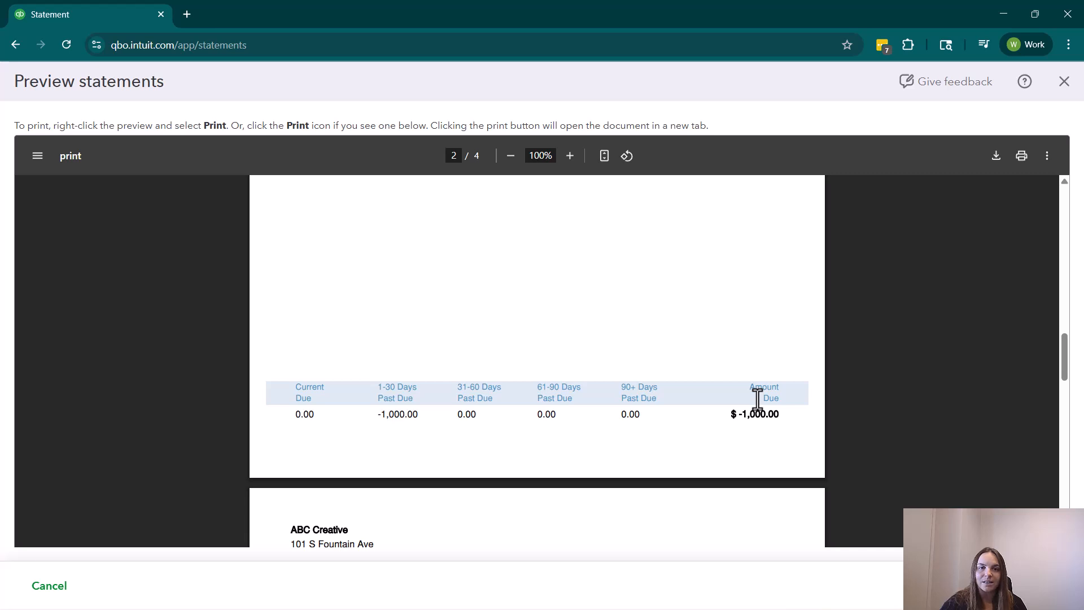
scroll(758, 398, up, 6)
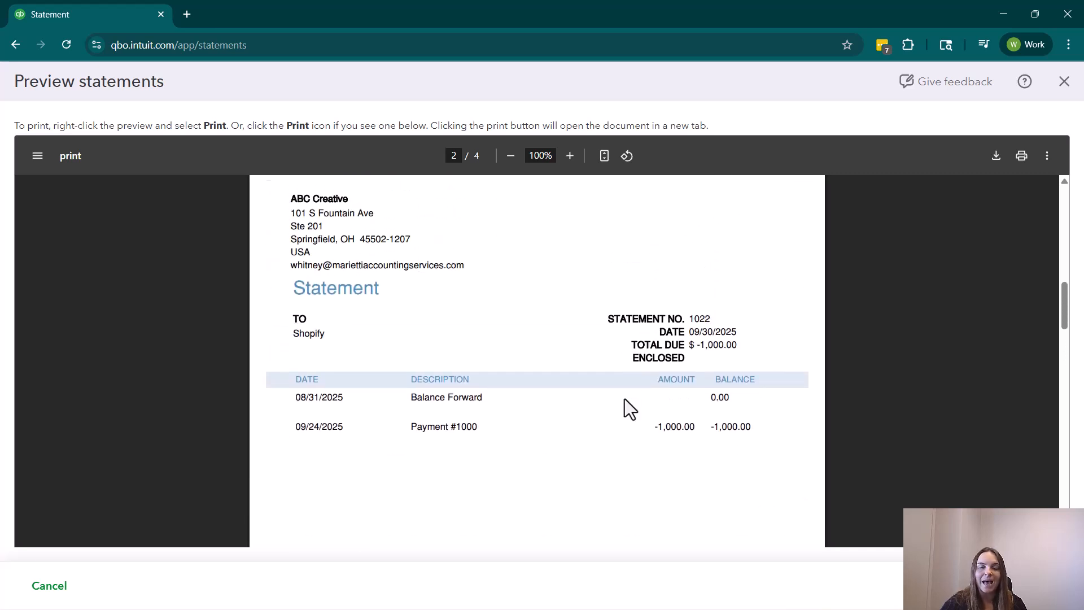
scroll(625, 403, down, 6)
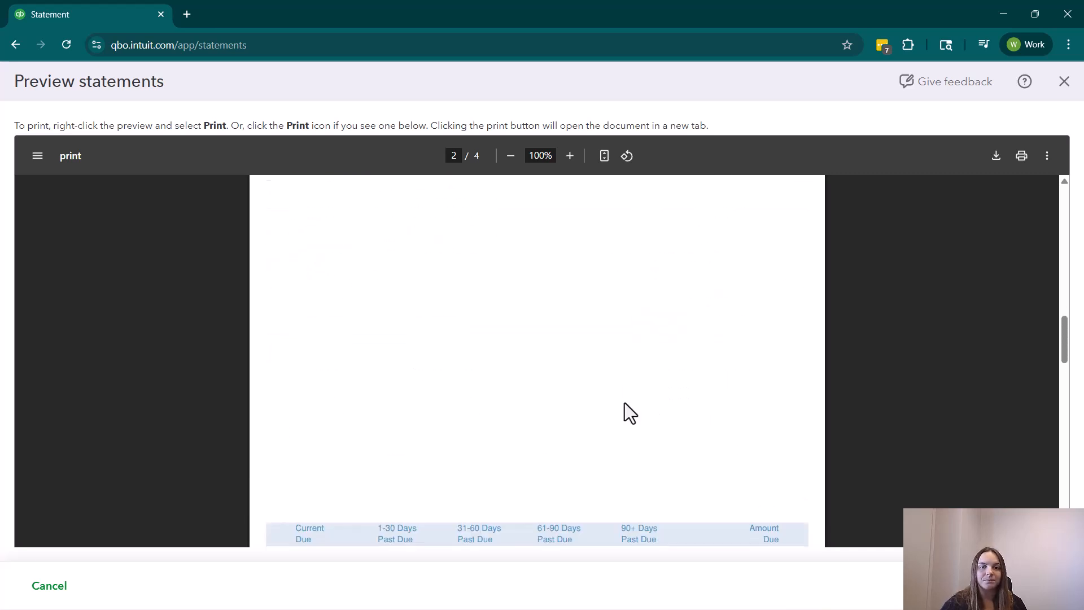
Review the Two Birds Boutique statement, comparing its balance forward and September transactions with the aging summary
scroll(624, 402, down, 4)
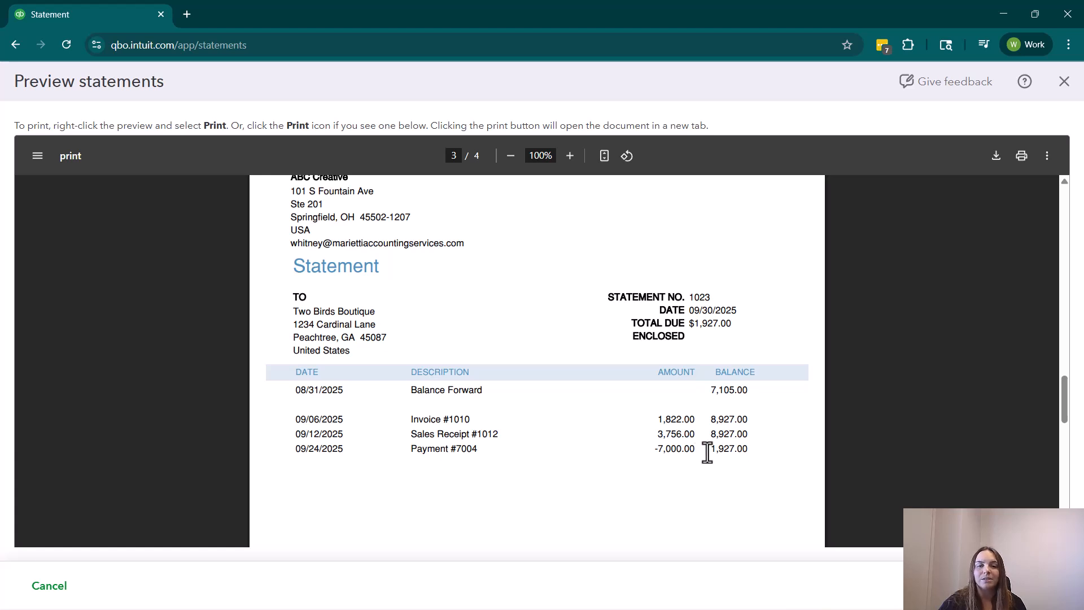
scroll(707, 452, down, 5)
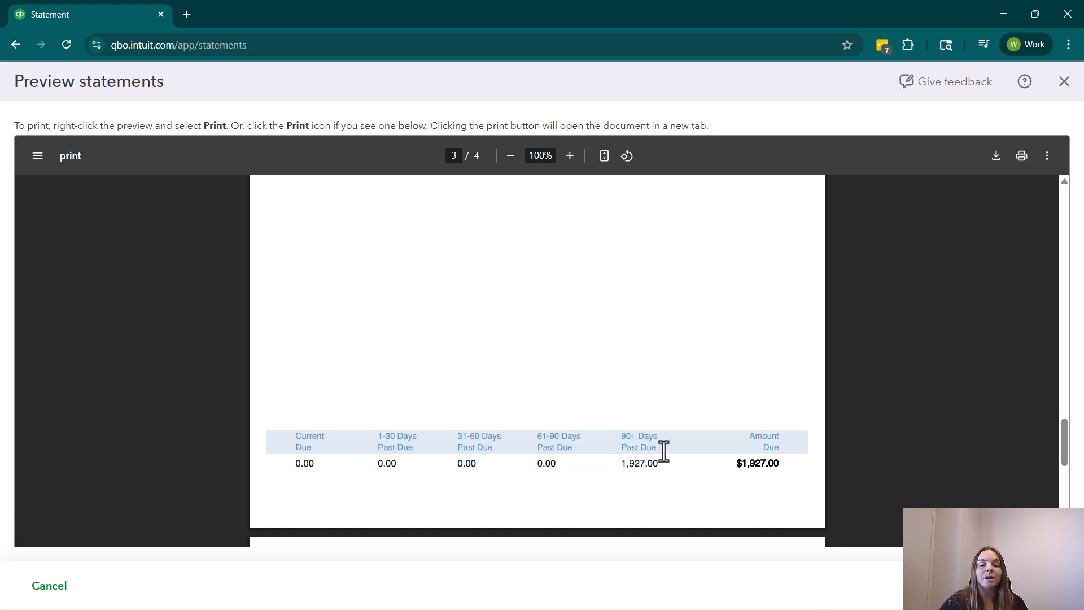
scroll(664, 452, up, 5)
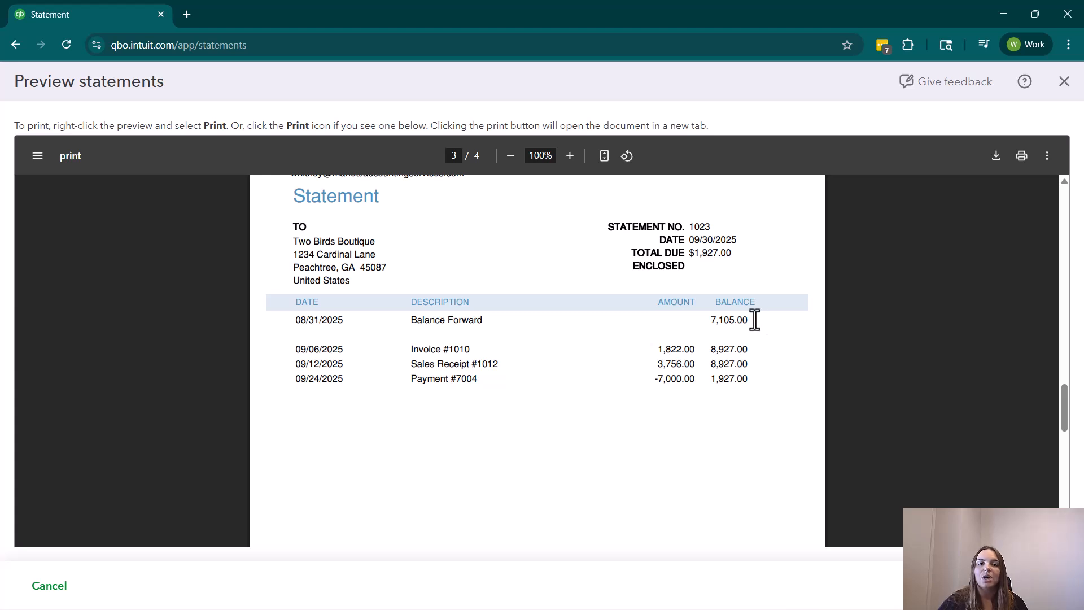
scroll(754, 320, down, 2)
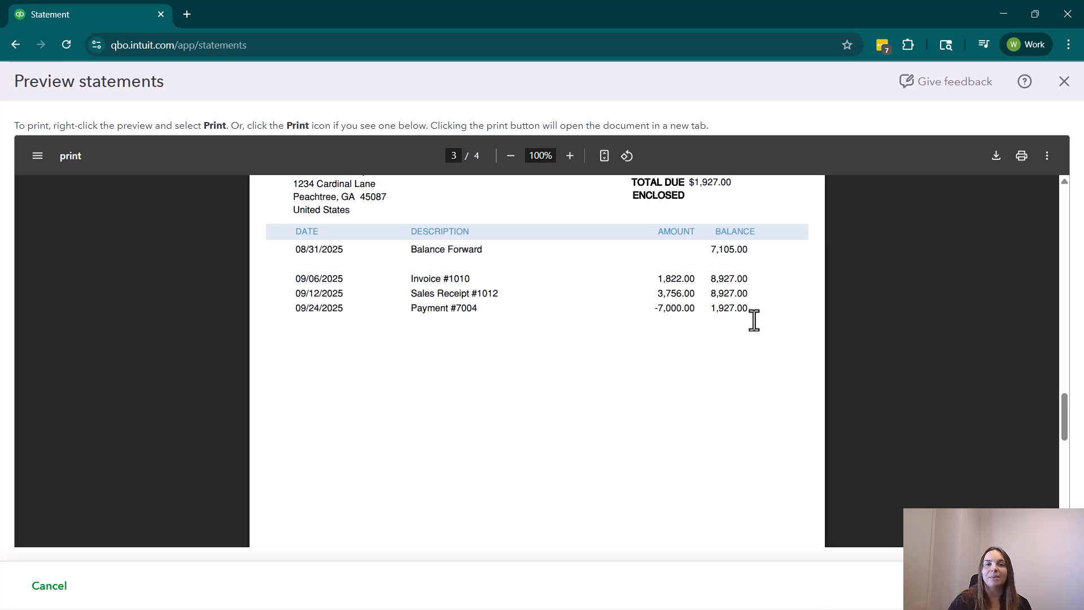
scroll(713, 367, down, 5)
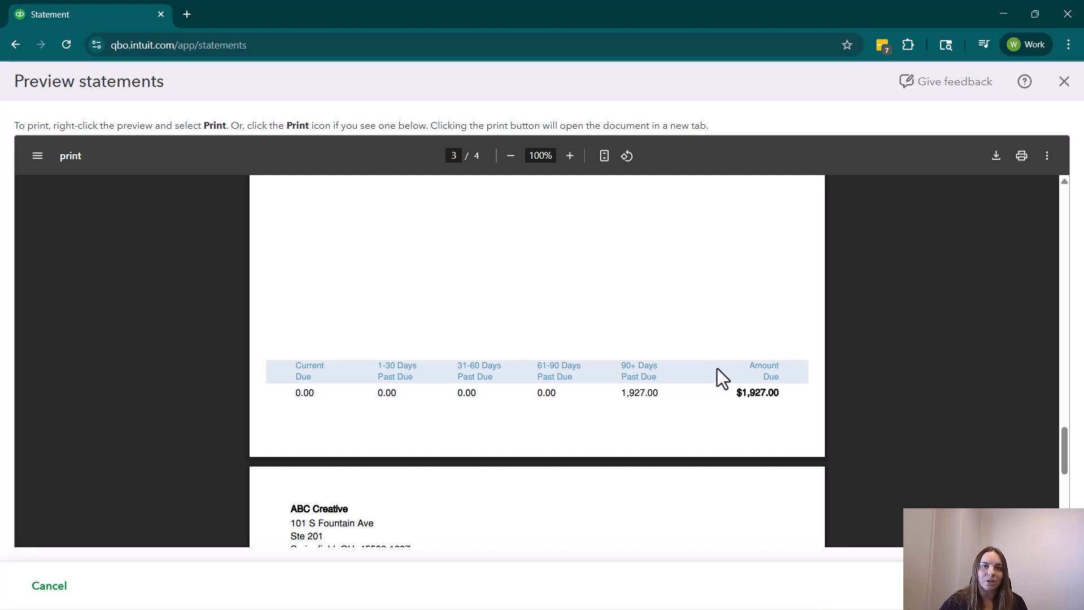
Review the Unlimited Company statement, checking its balance forward, sales receipt, aging summary and amount due
scroll(716, 377, down, 3)
scroll(708, 366, down, 1)
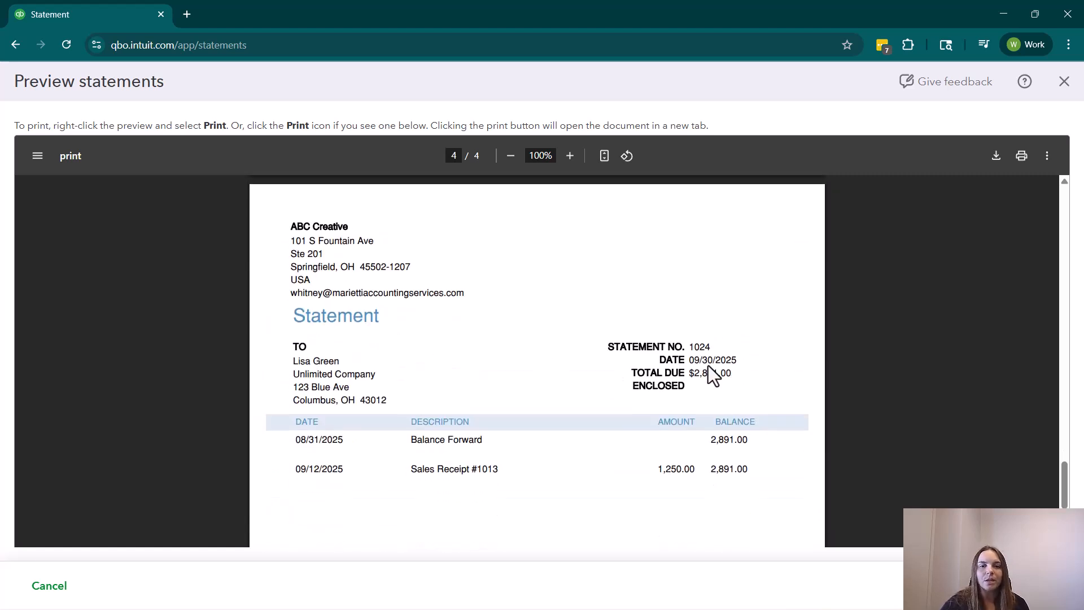
scroll(564, 390, down, 1)
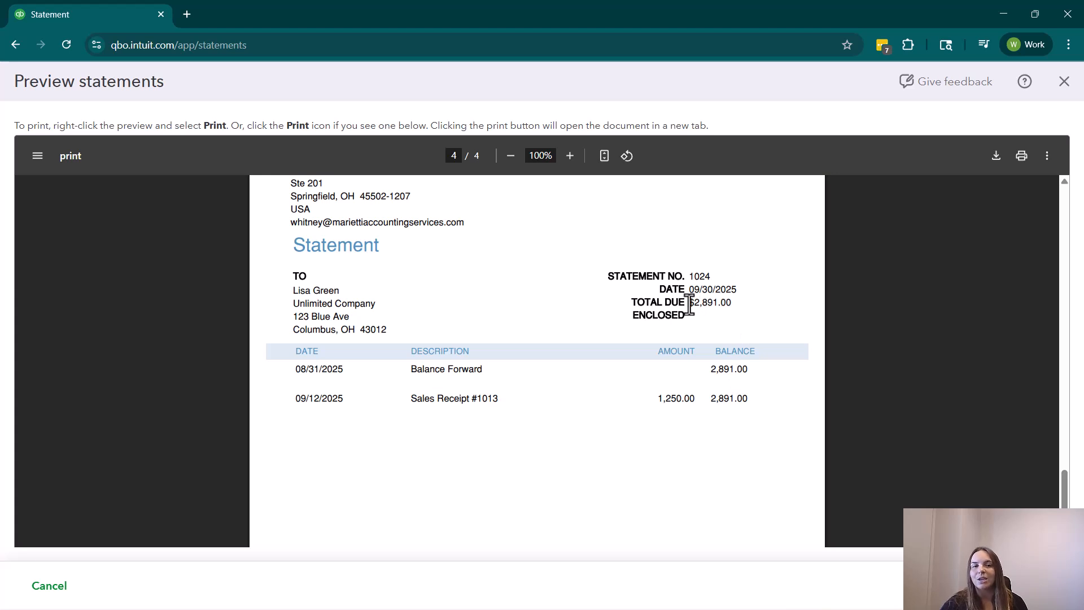
scroll(719, 291, down, 4)
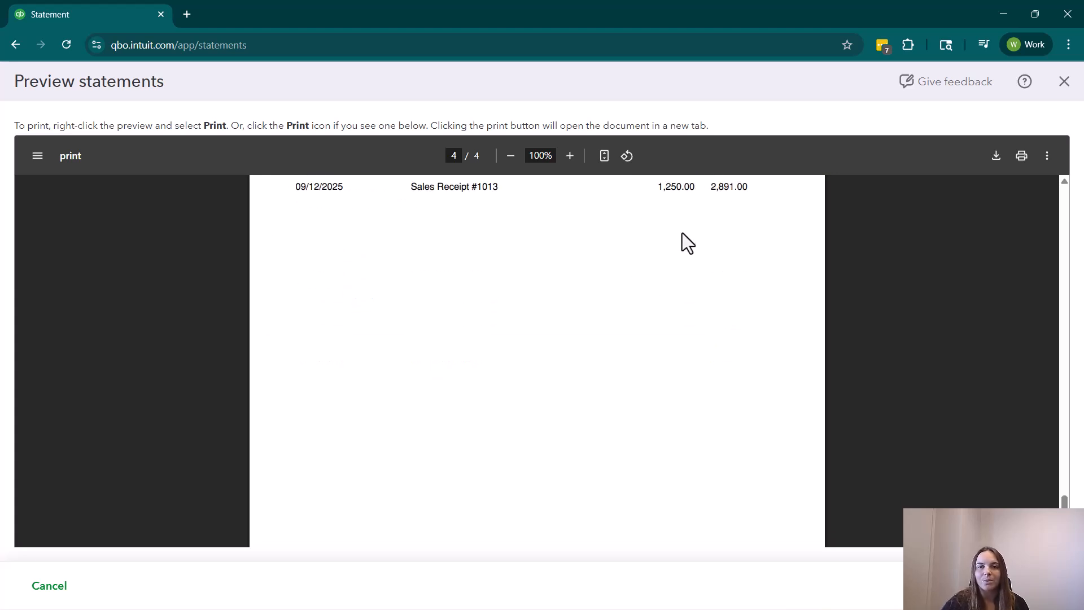
scroll(684, 237, down, 4)
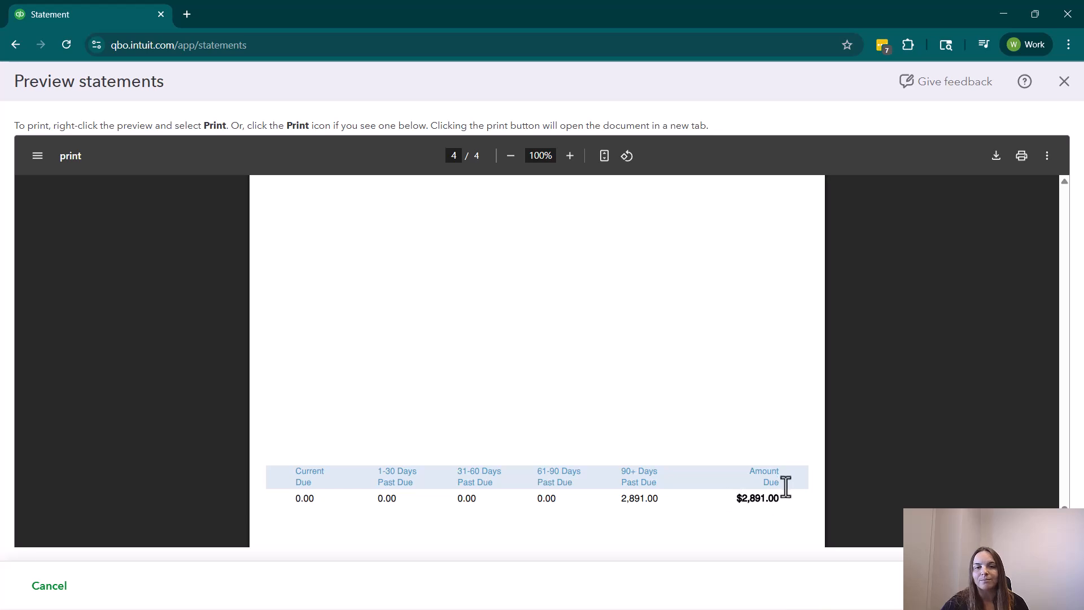
Close the statement preview and return to the Create Statements form
scroll(739, 440, up, 15)
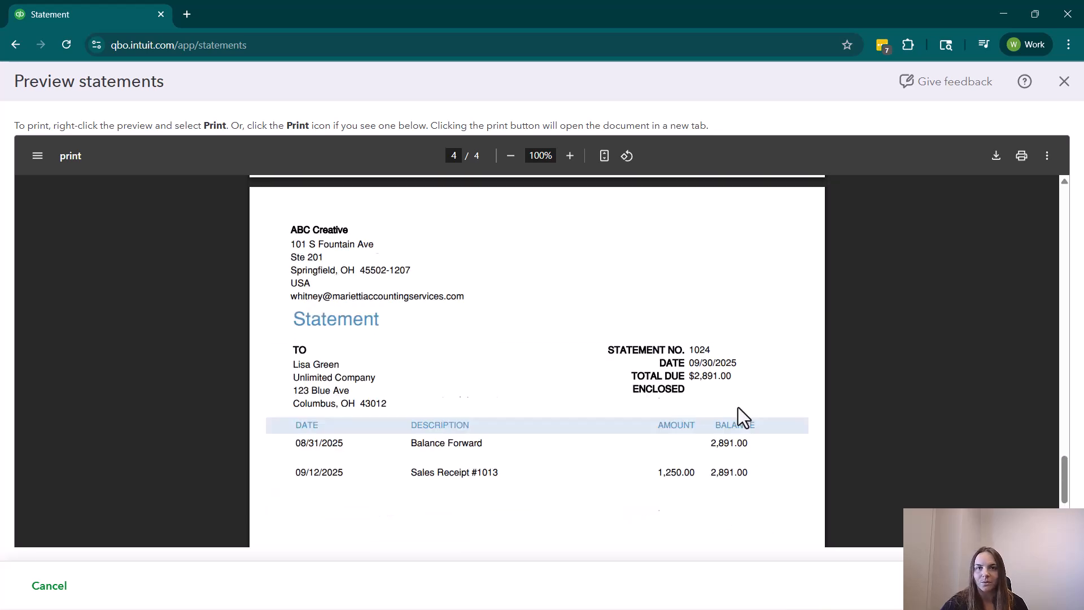
scroll(738, 407, up, 9)
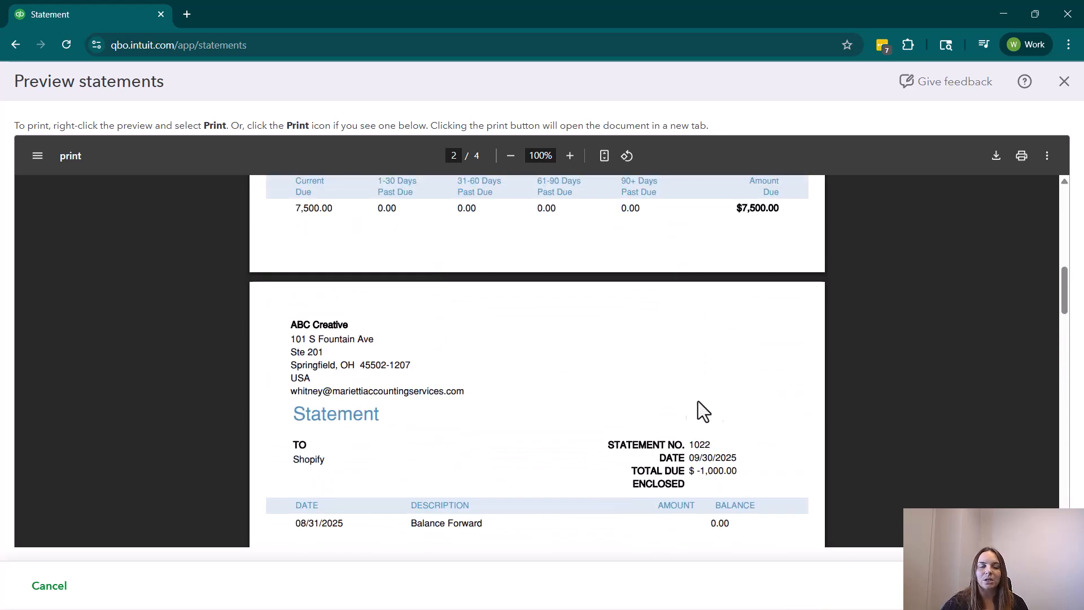
scroll(694, 326, up, 9)
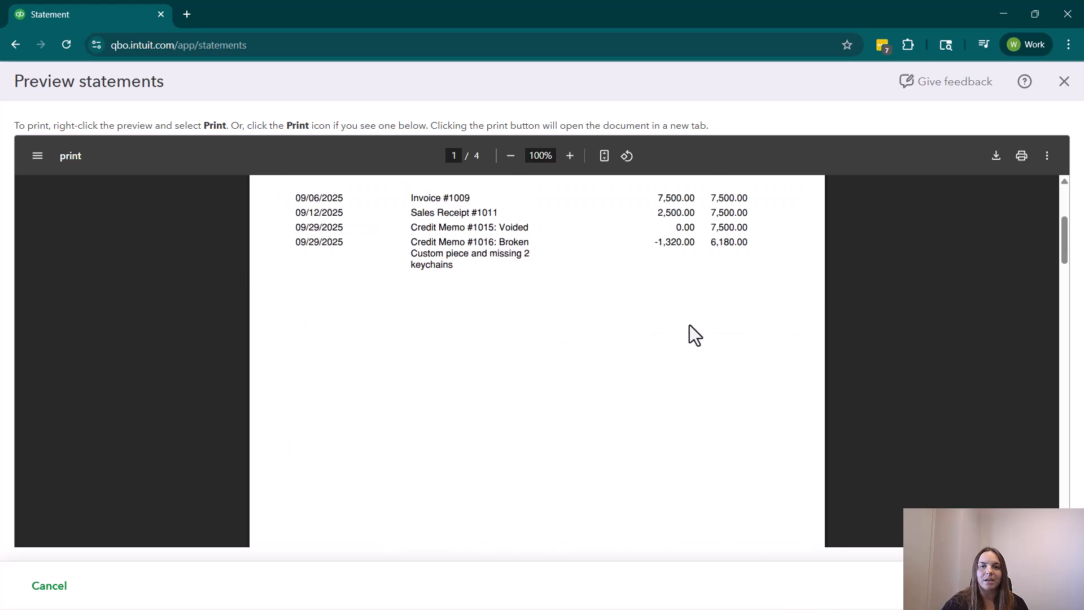
click(1064, 81)
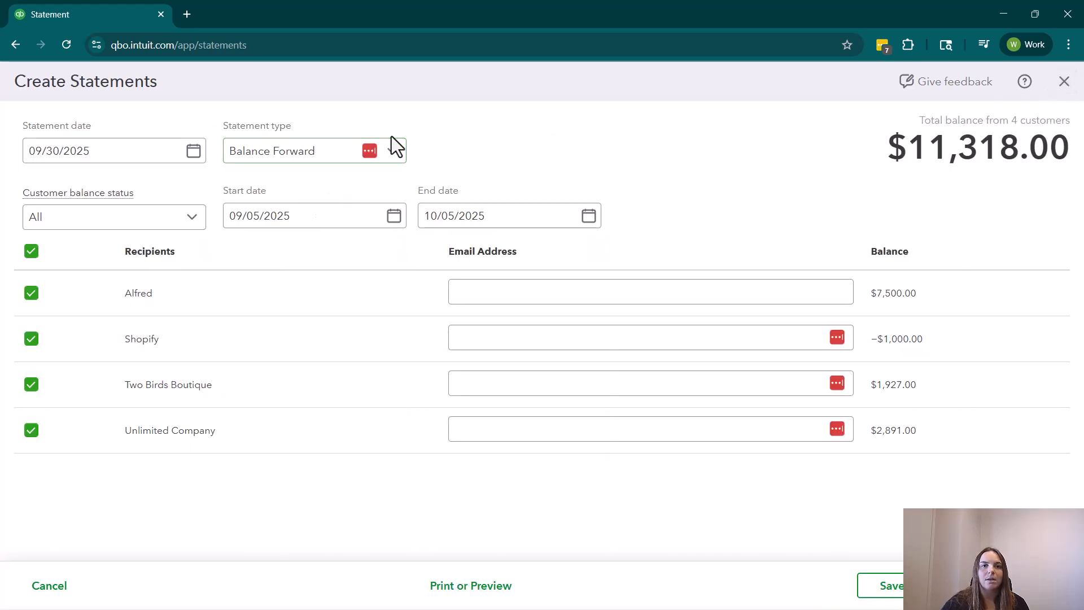
Change the statement type to Open Item (Last 365 days)
click(396, 150)
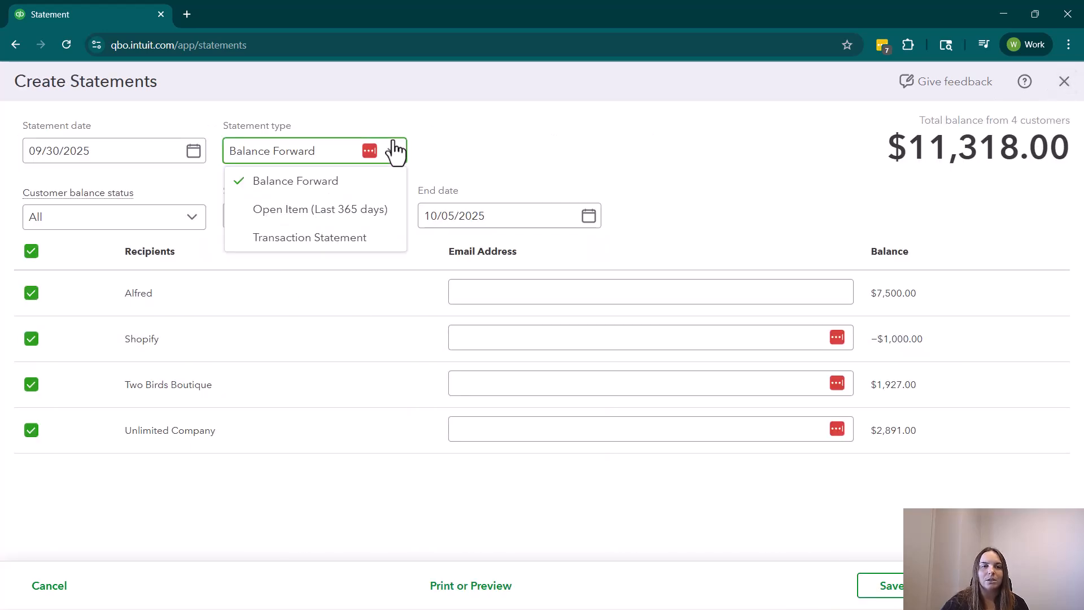
click(317, 210)
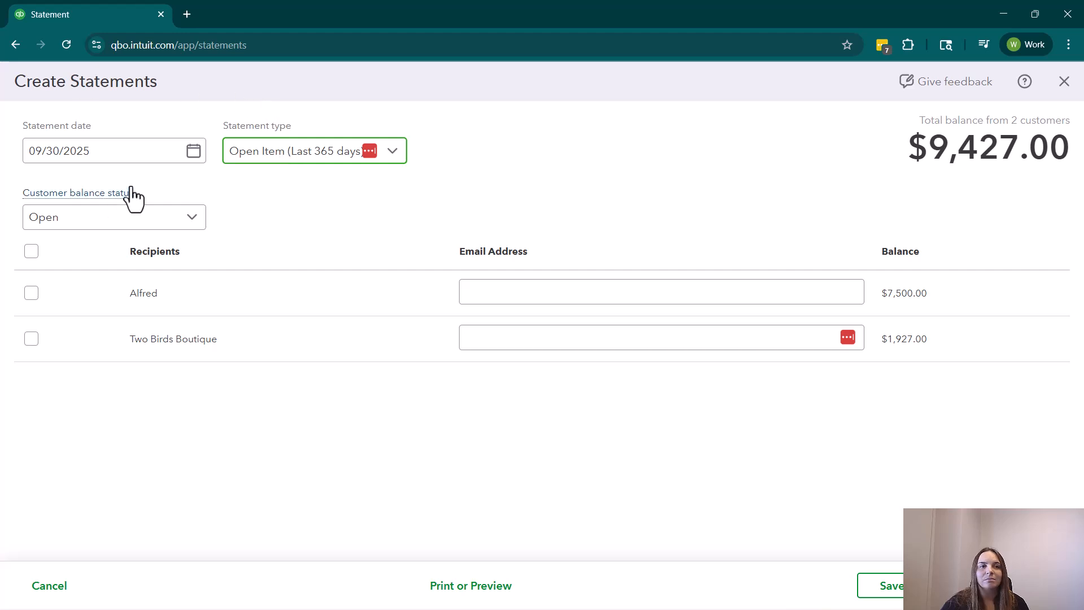
Filter the recipients by Overdue customer balance status, and return the filter to Open
click(178, 224)
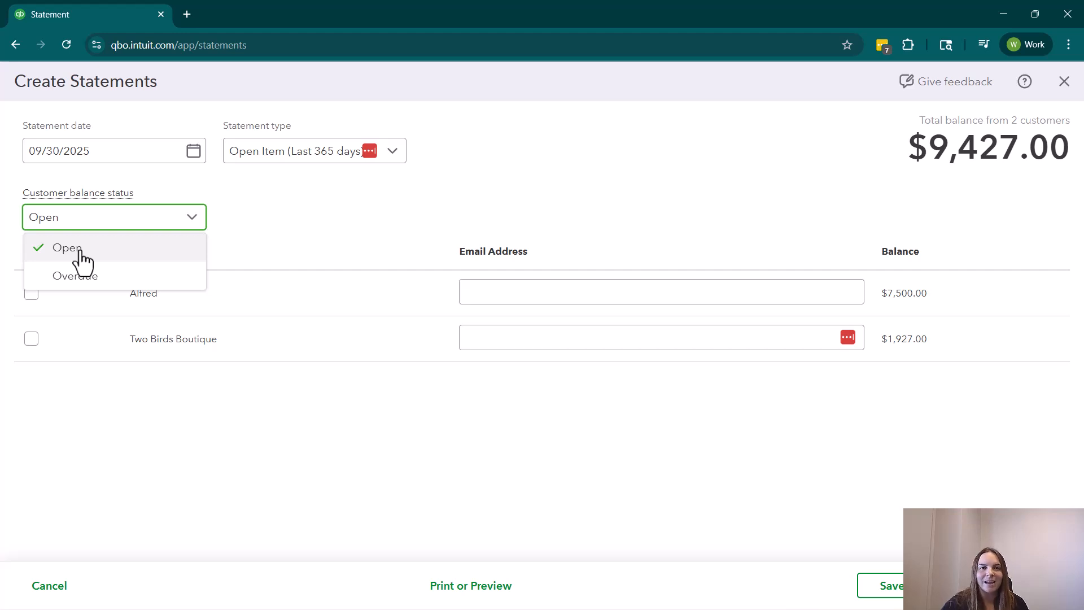
click(93, 282)
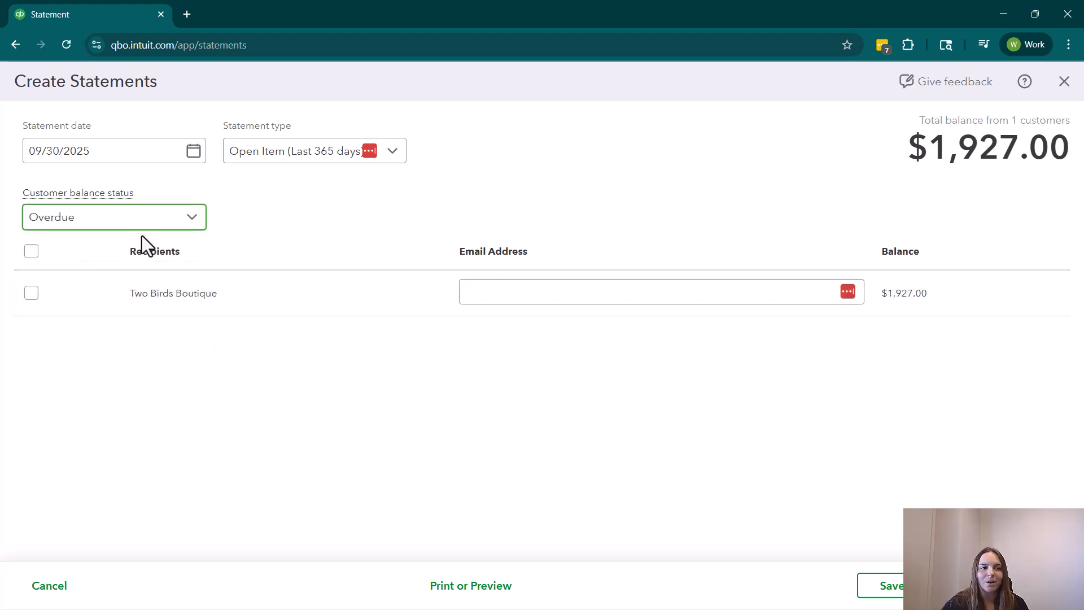
click(167, 225)
click(126, 249)
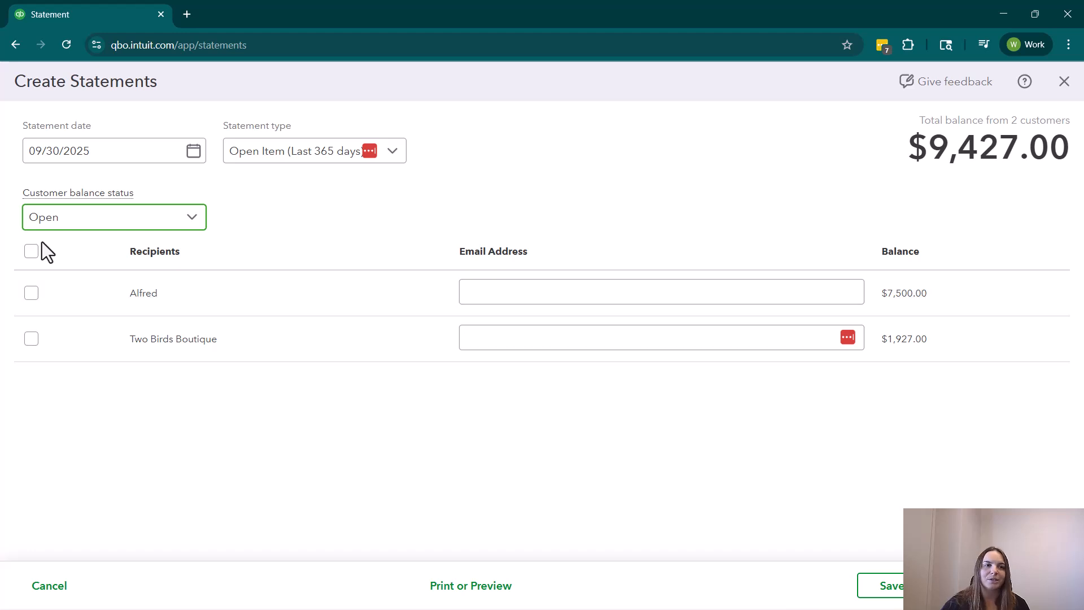
Select all recipients with an open balance and preview their Open Item statements
click(31, 252)
click(512, 593)
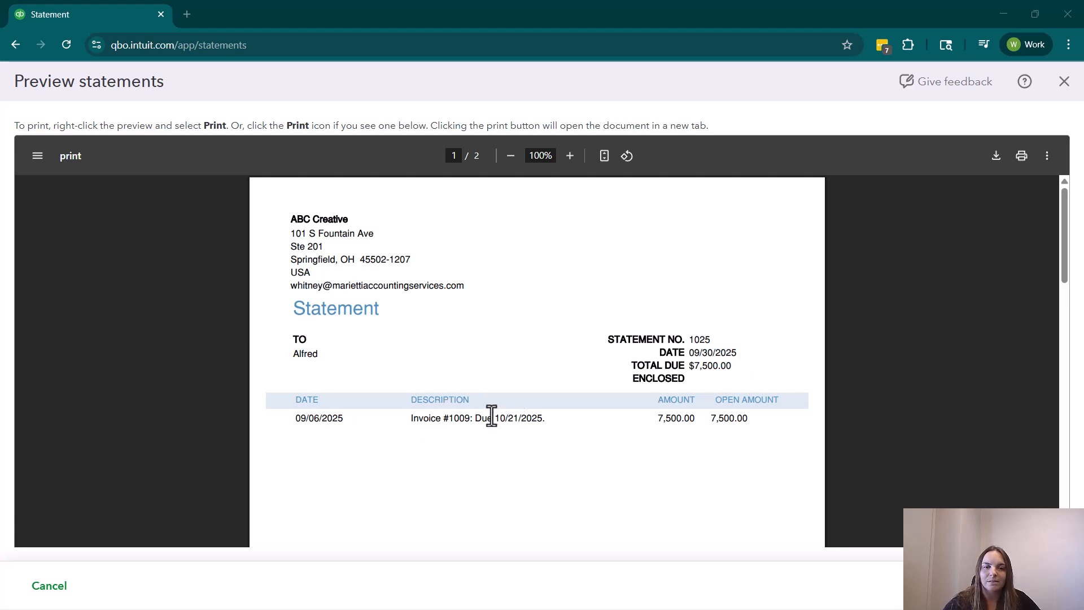
Review the first customer's Open Item statement, comparing the invoice due date with the statement date and the aging summary
drag(498, 425, 538, 422)
drag(688, 352, 737, 353)
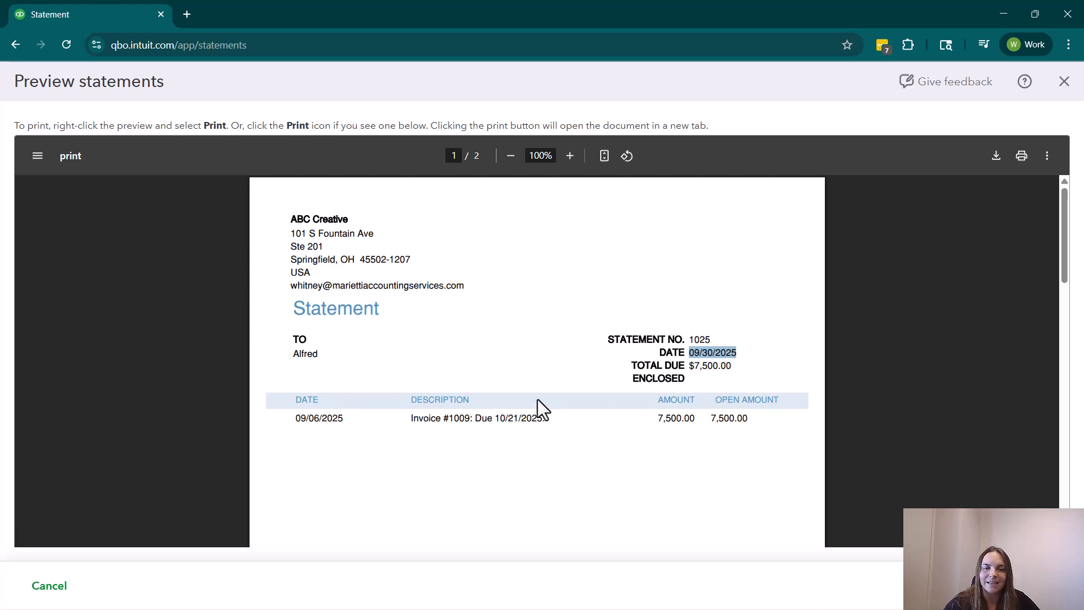
scroll(536, 406, down, 1)
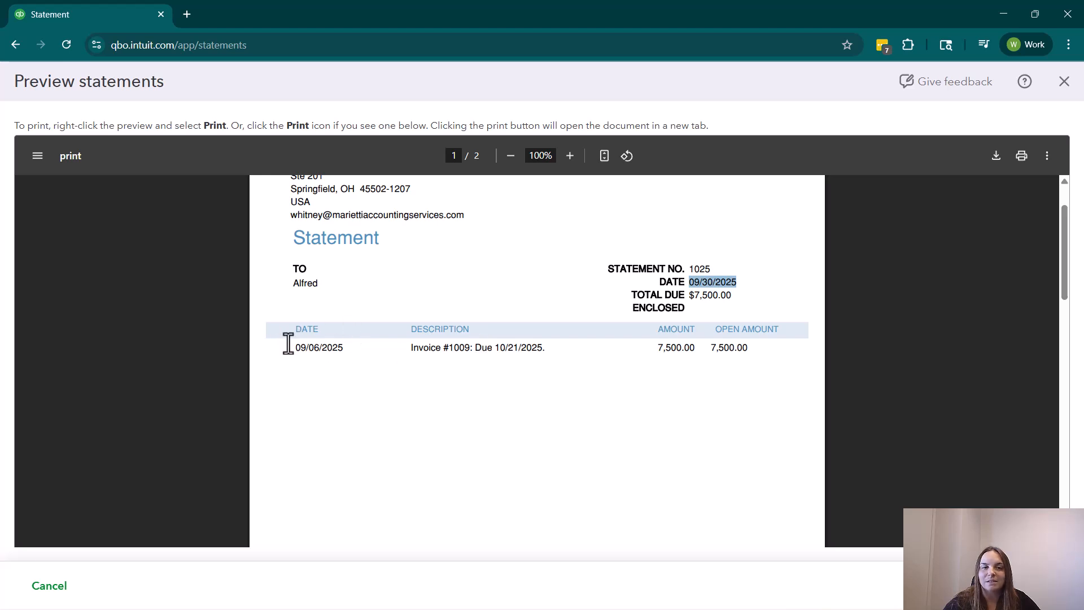
scroll(526, 344, down, 4)
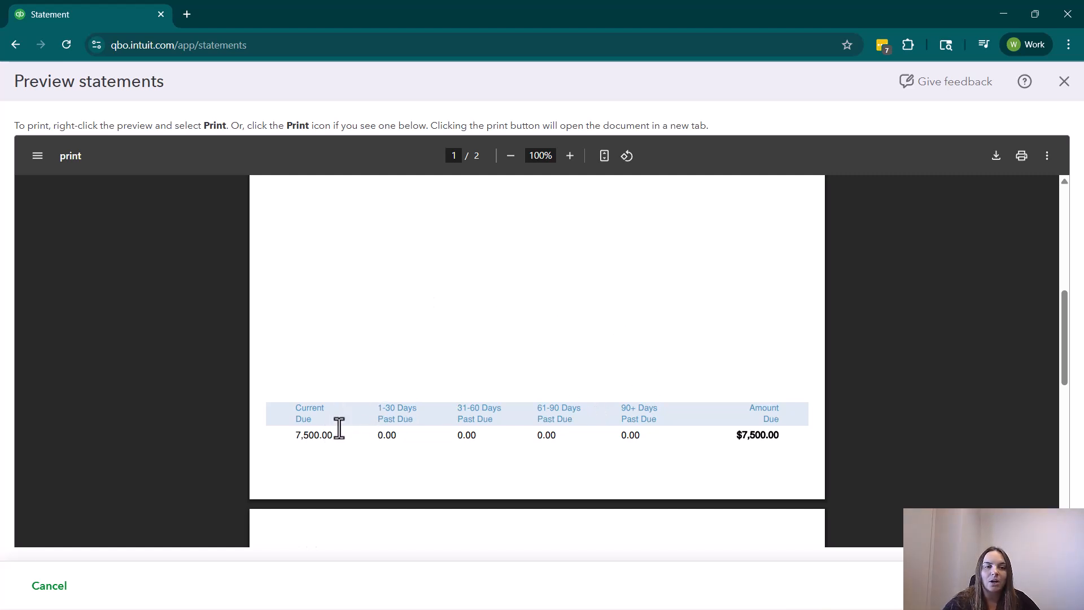
Review the Two Birds Boutique Open Item statement, checking the invoice's open amount against the aging summary
scroll(336, 420, down, 5)
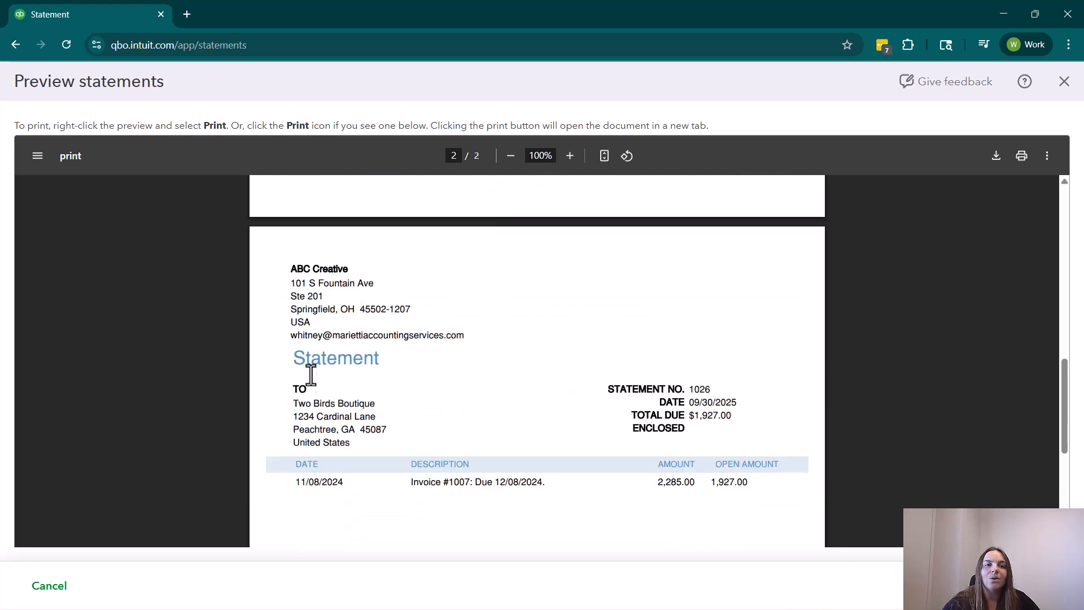
scroll(381, 418, down, 1)
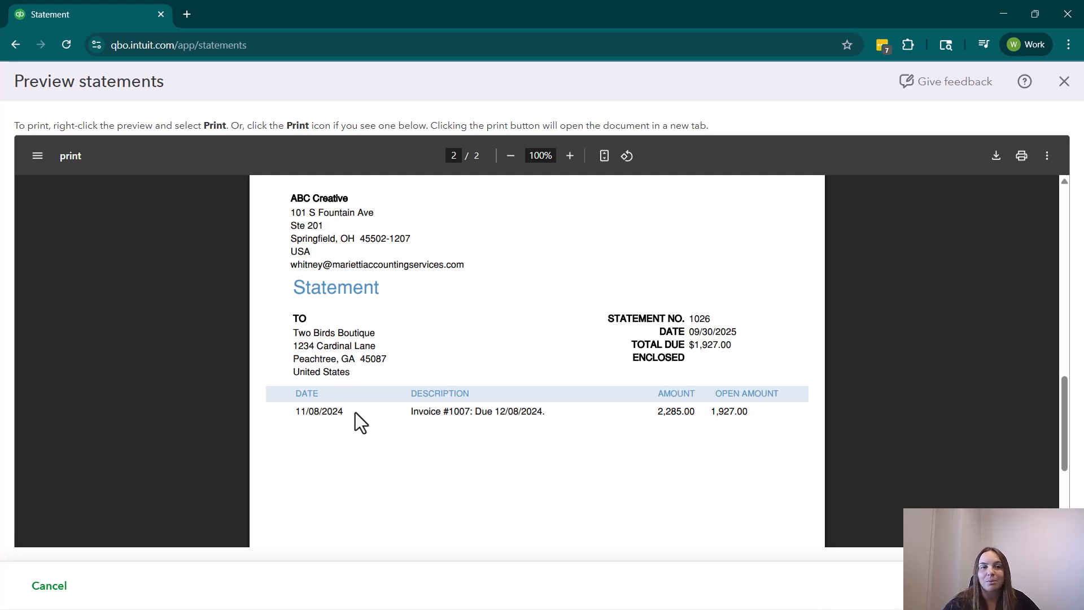
scroll(368, 398, down, 2)
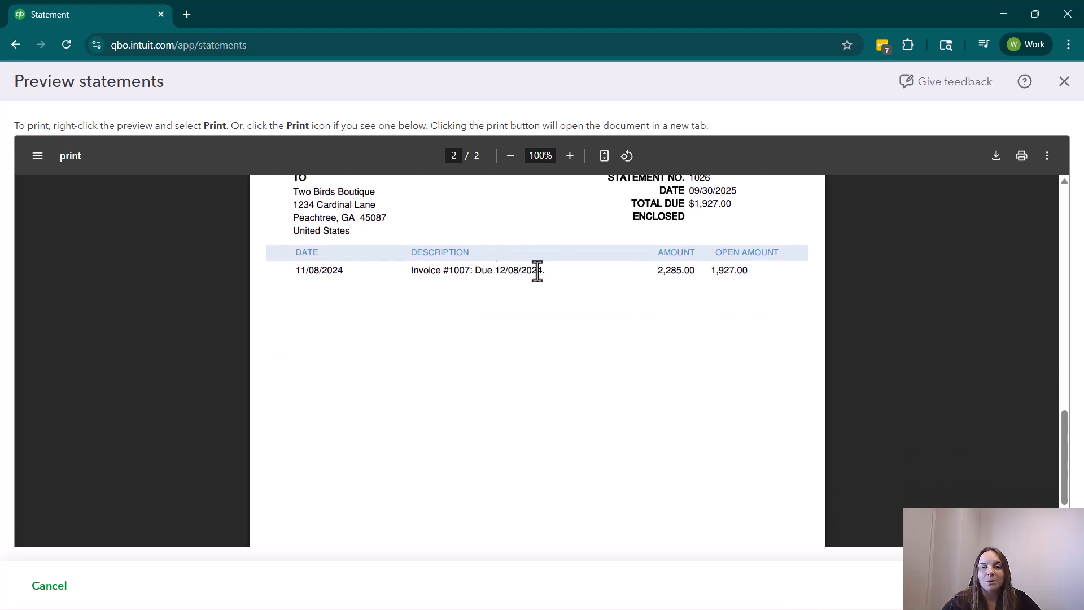
scroll(719, 276, down, 3)
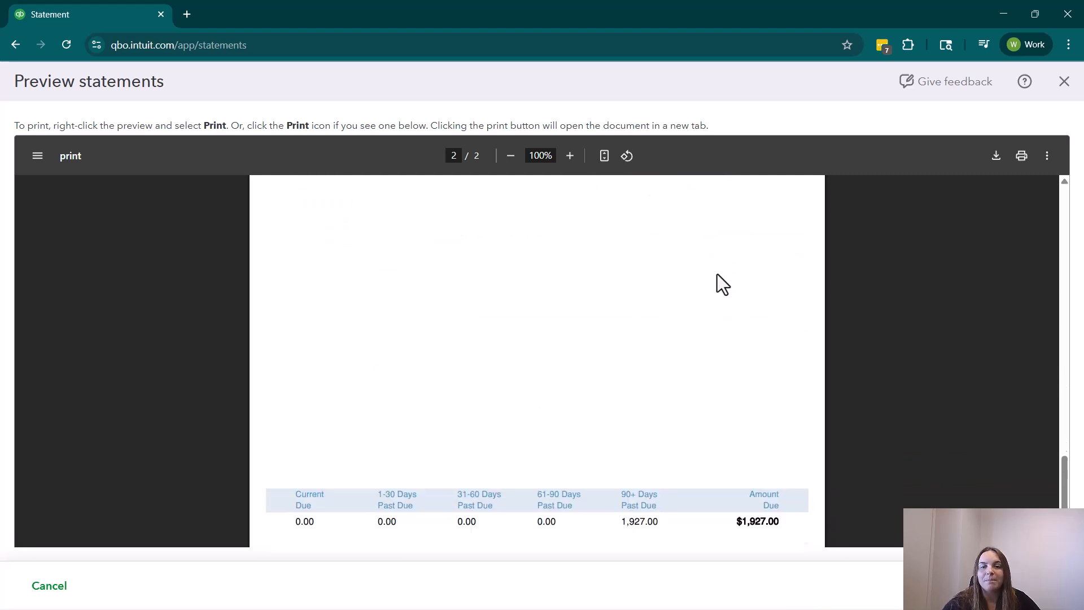
Look over both Open Item statements once more, and close the preview to return to the statement setup
scroll(707, 402, up, 10)
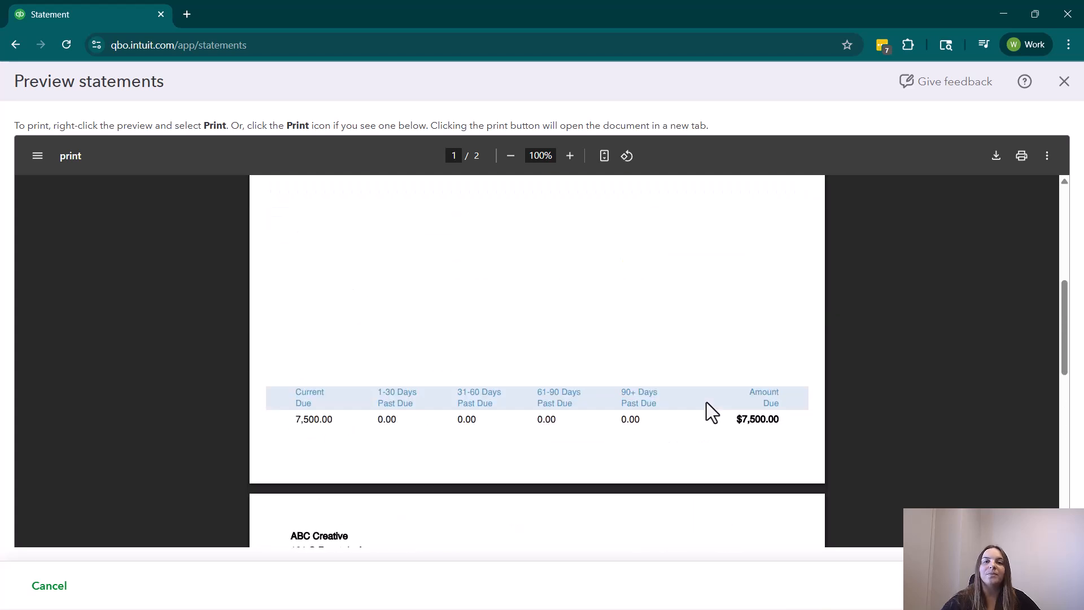
scroll(706, 402, up, 5)
scroll(585, 387, up, 3)
click(605, 354)
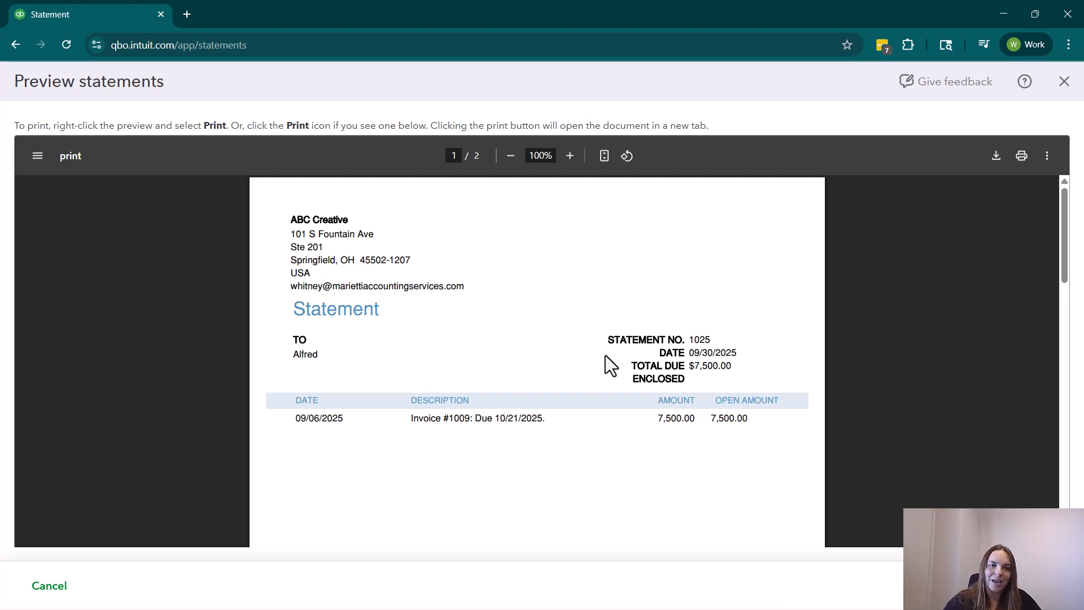
scroll(639, 350, down, 10)
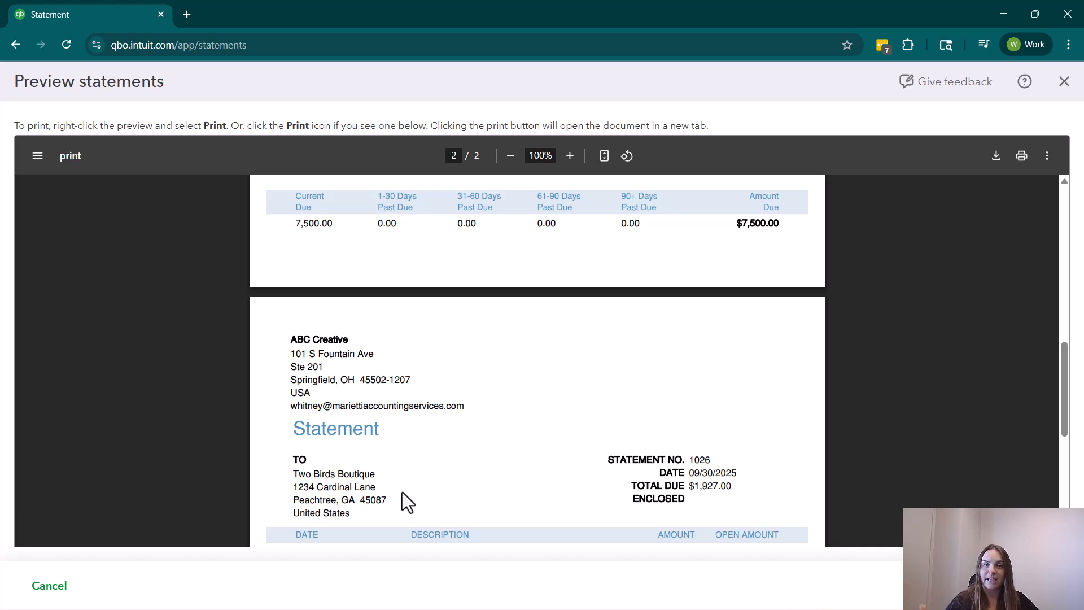
scroll(426, 431, up, 8)
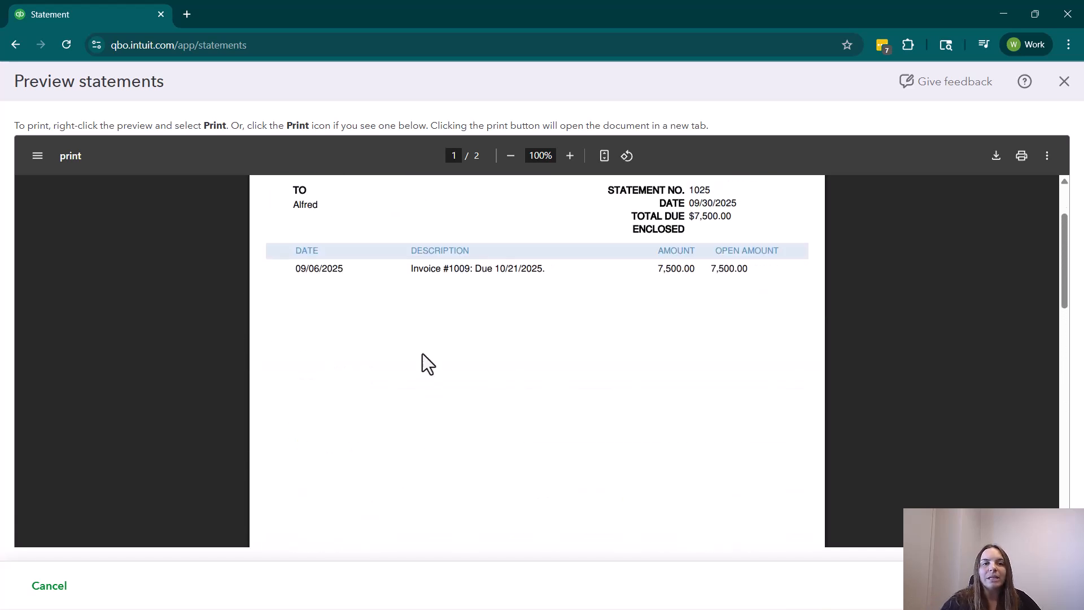
scroll(401, 354, up, 2)
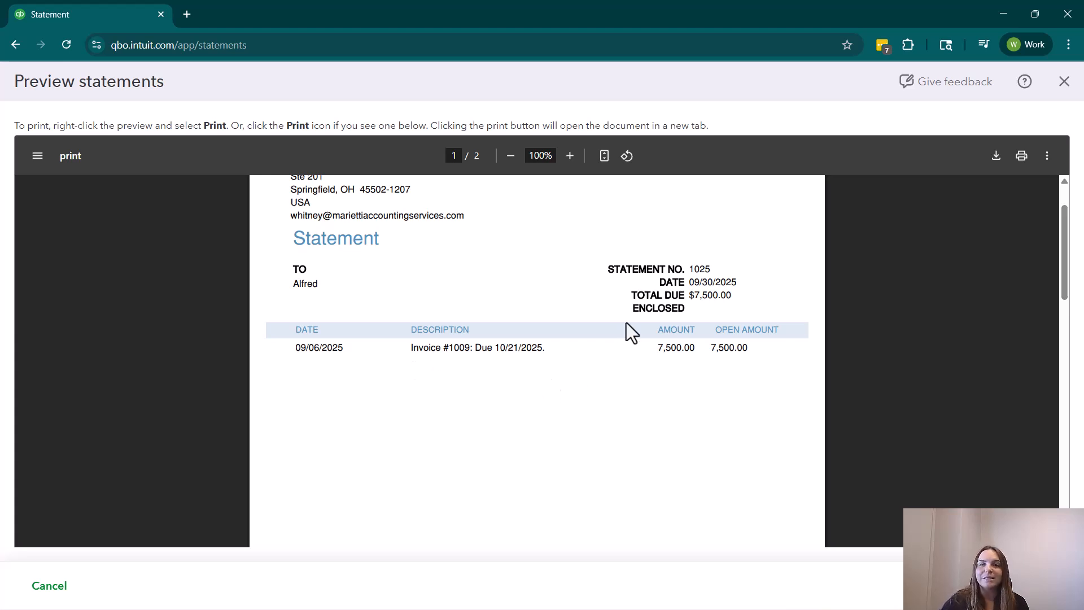
click(1063, 81)
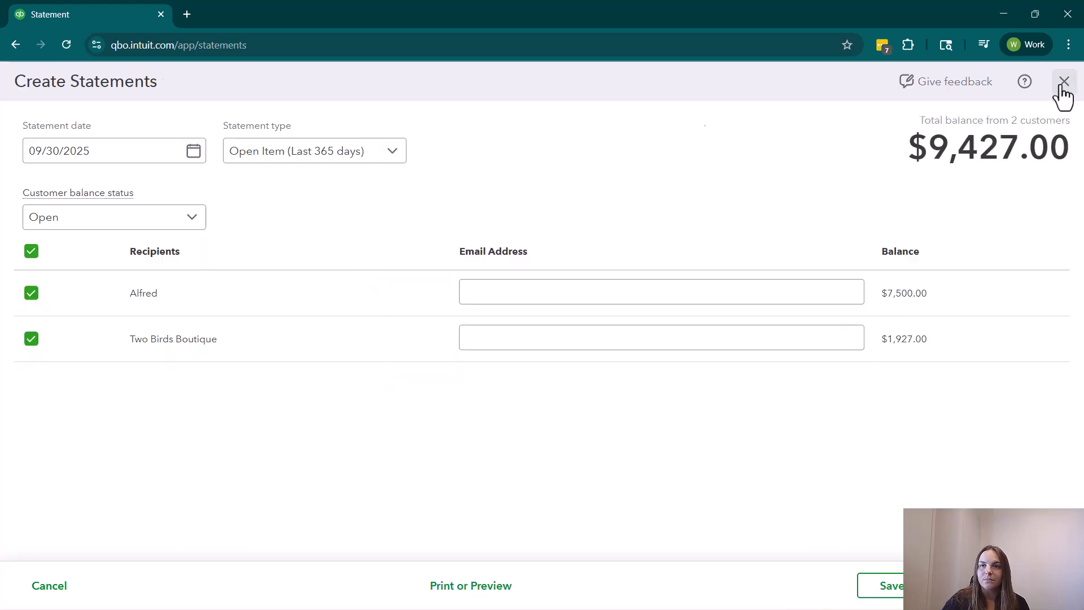
Set the statement type to Transaction Statement and the customer balance status to All
click(285, 156)
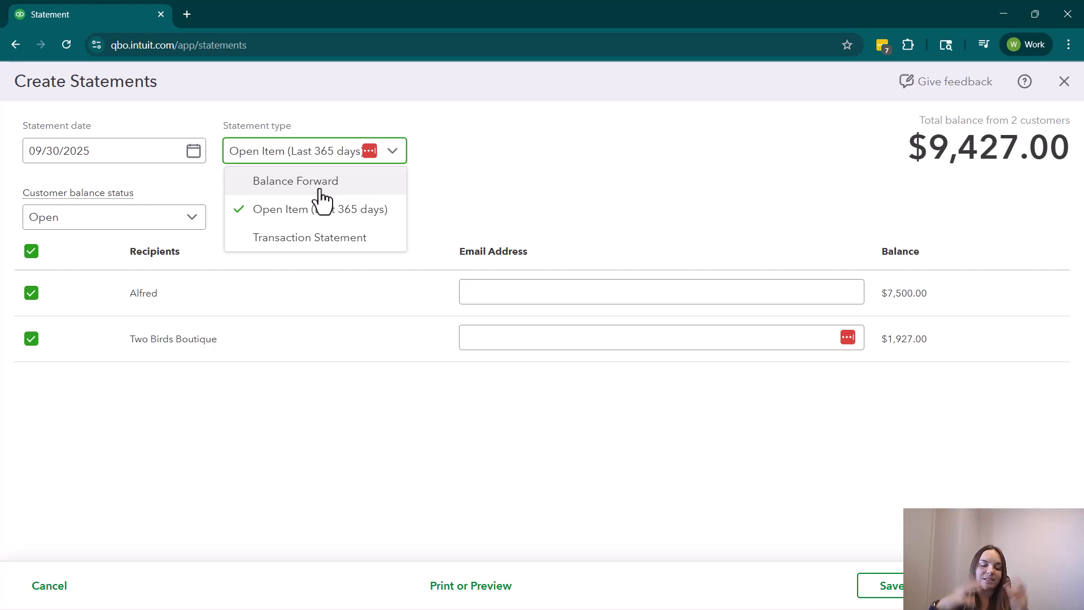
click(310, 241)
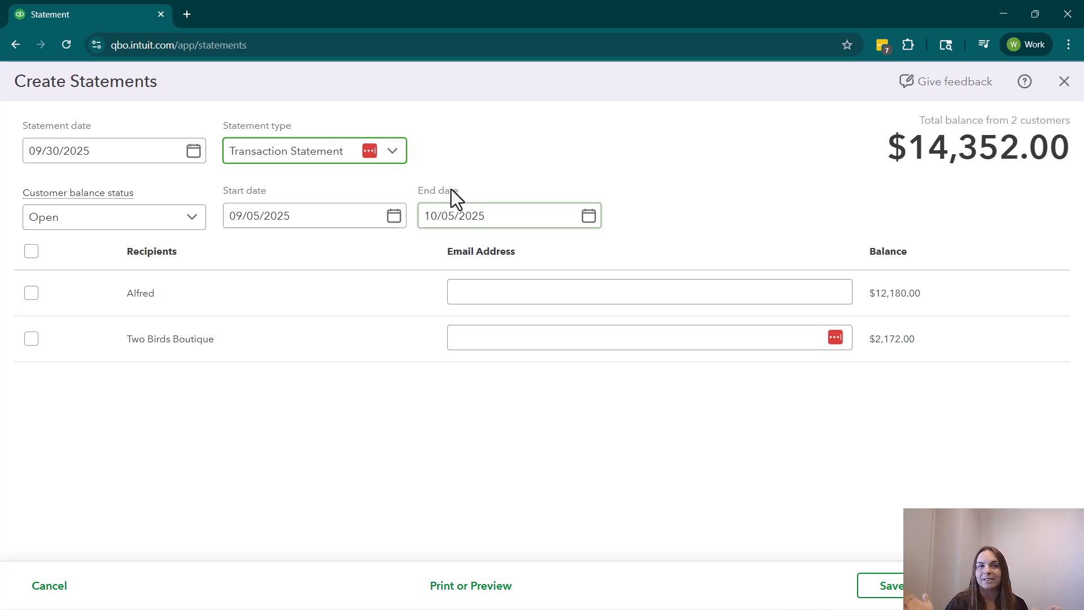
click(162, 226)
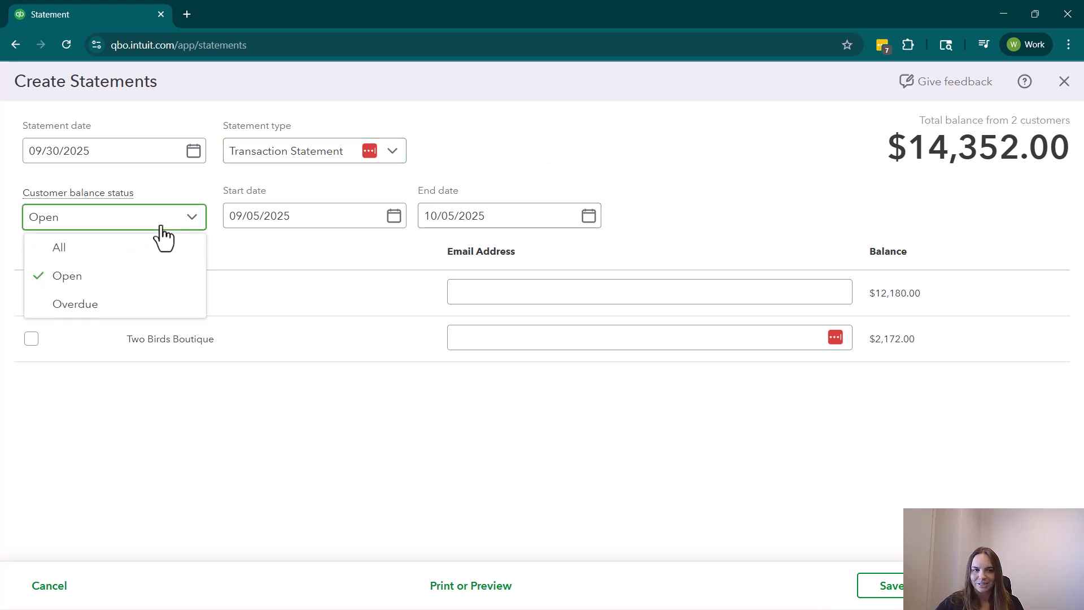
click(82, 248)
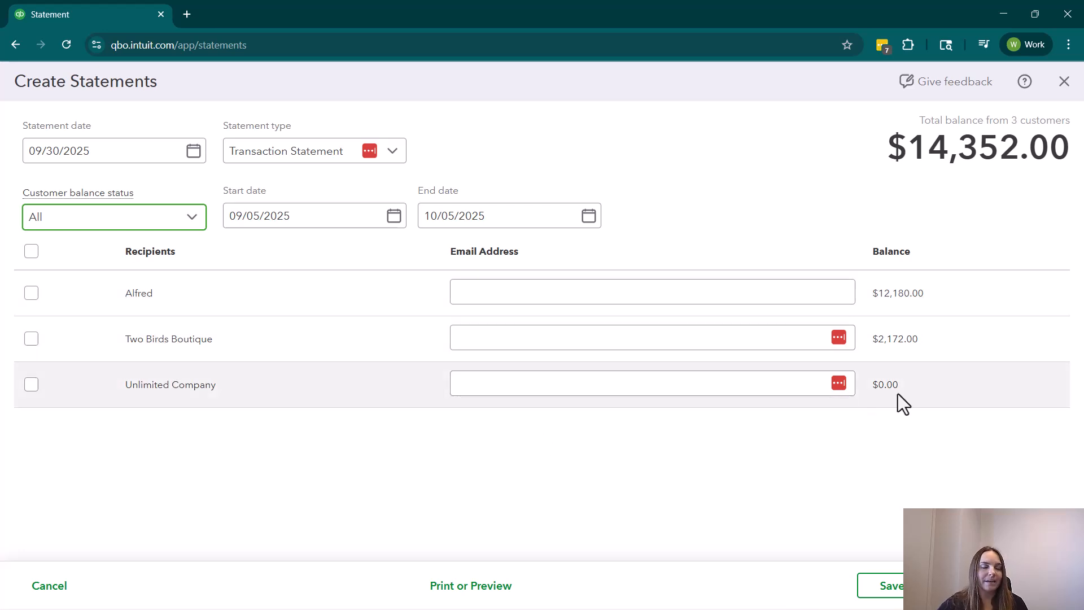
Set the statement period's start date to 09/01/2025 and its end date to 09/30/2025
click(389, 221)
click(264, 308)
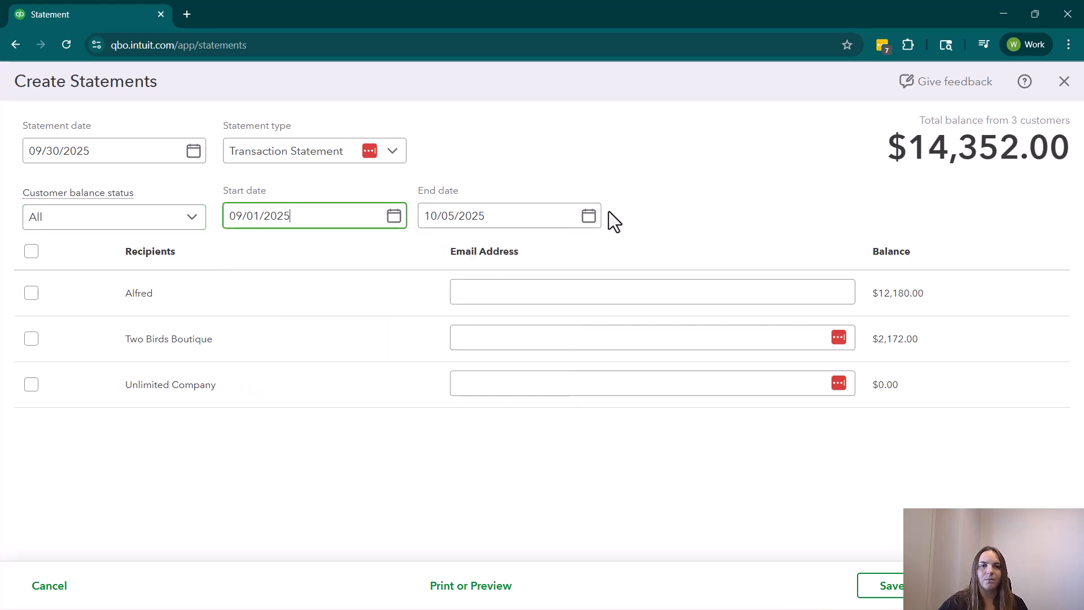
click(587, 221)
click(438, 258)
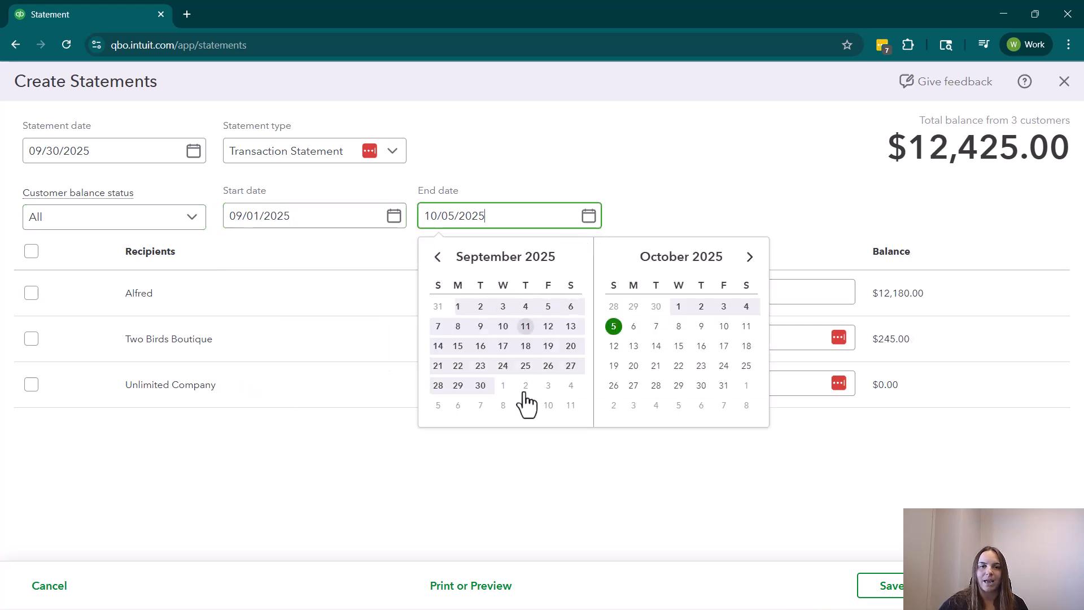
click(481, 386)
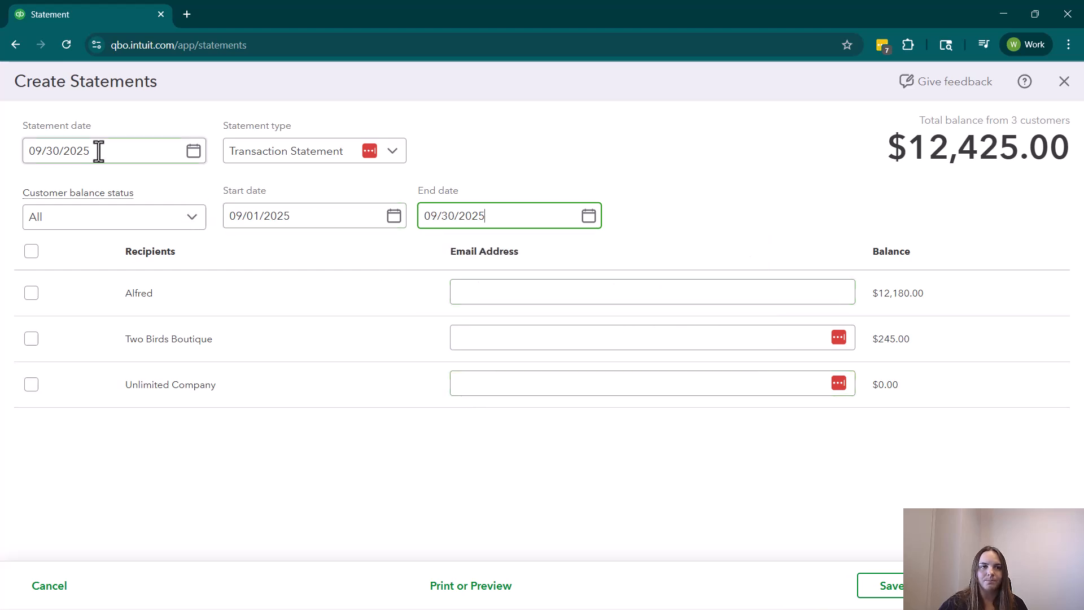
Select all listed recipients and preview their Transaction Statements
click(31, 252)
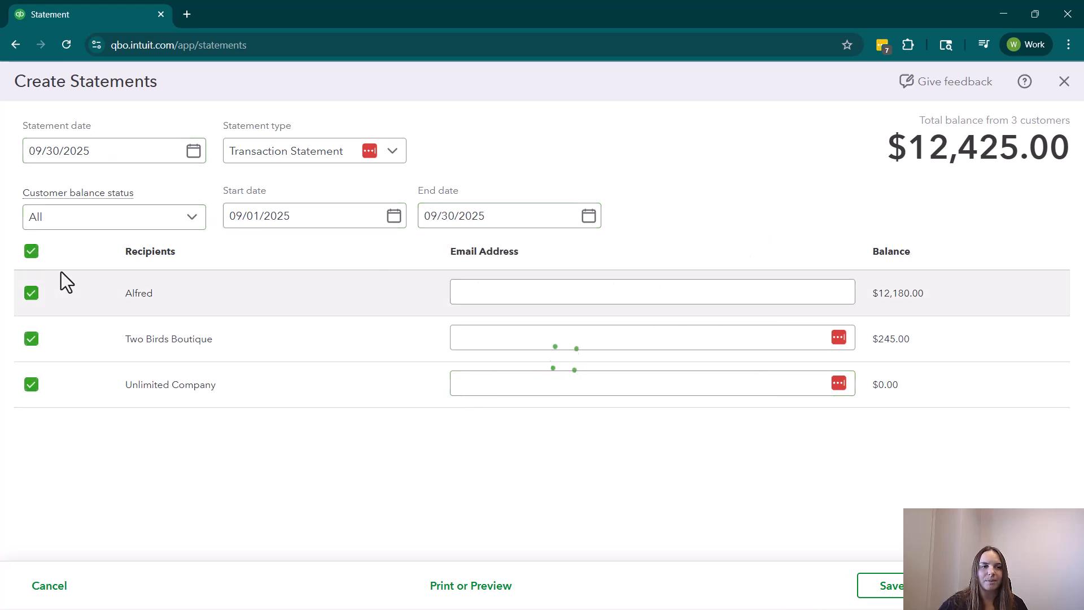
click(31, 253)
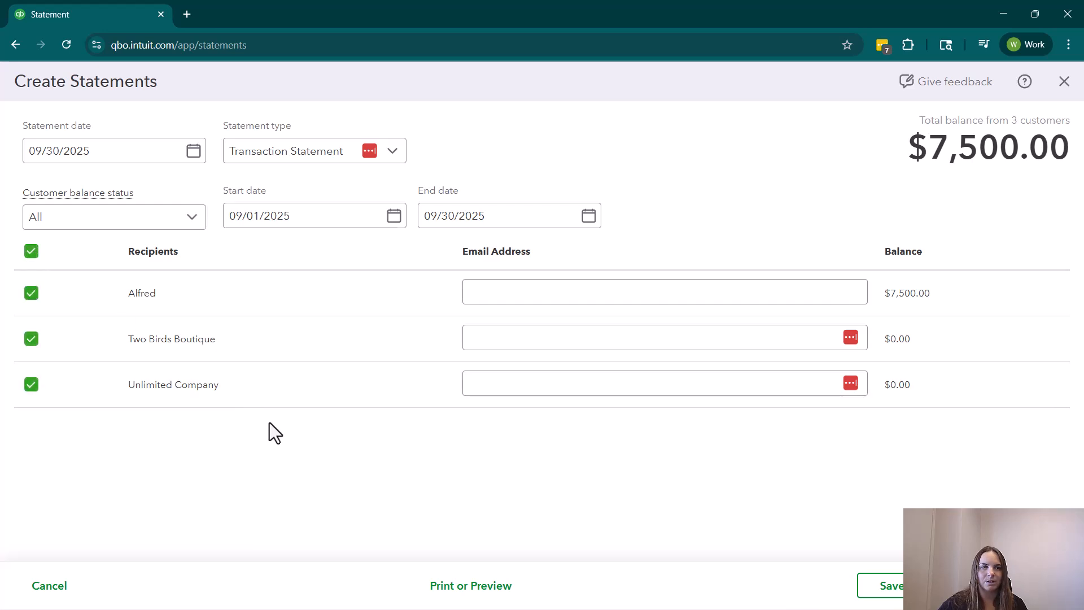
click(487, 589)
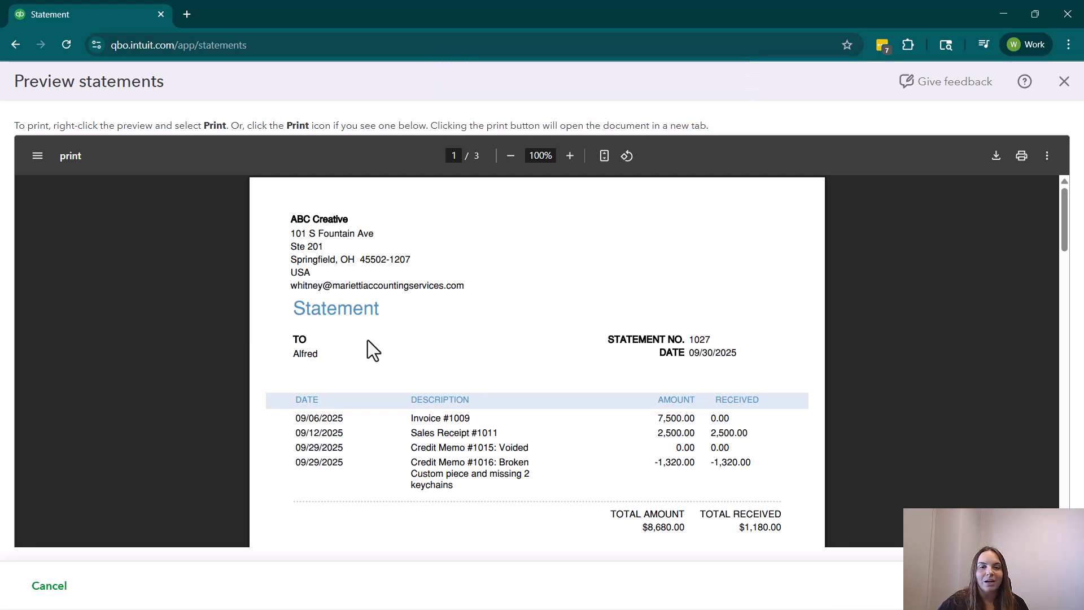
Review the first customer's Transaction Statement, examining its invoice, sales receipt, credit memos and the amount and received totals
scroll(368, 339, down, 1)
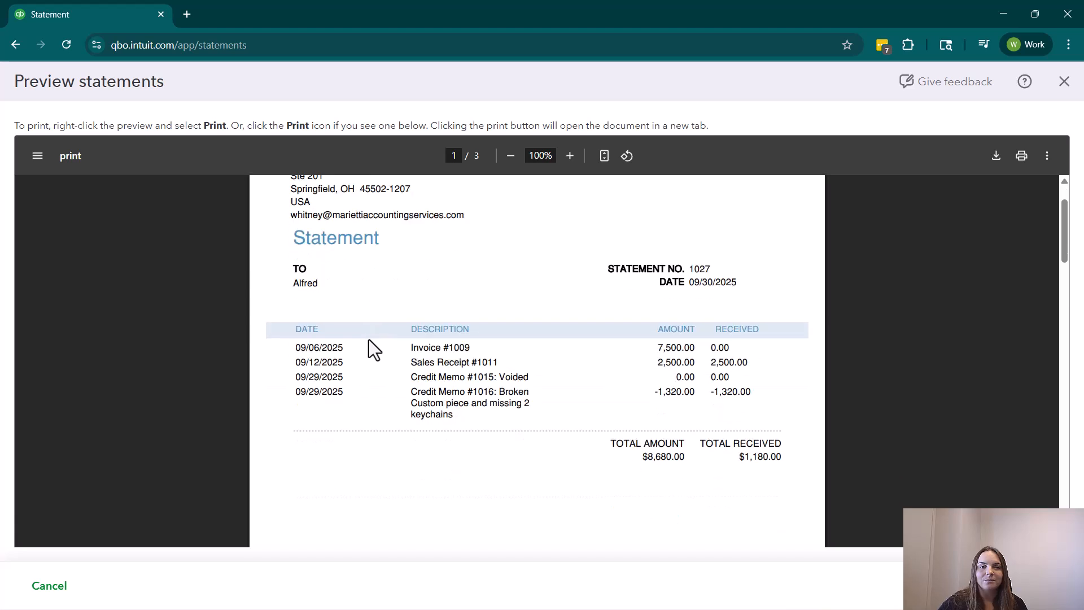
scroll(716, 282, down, 1)
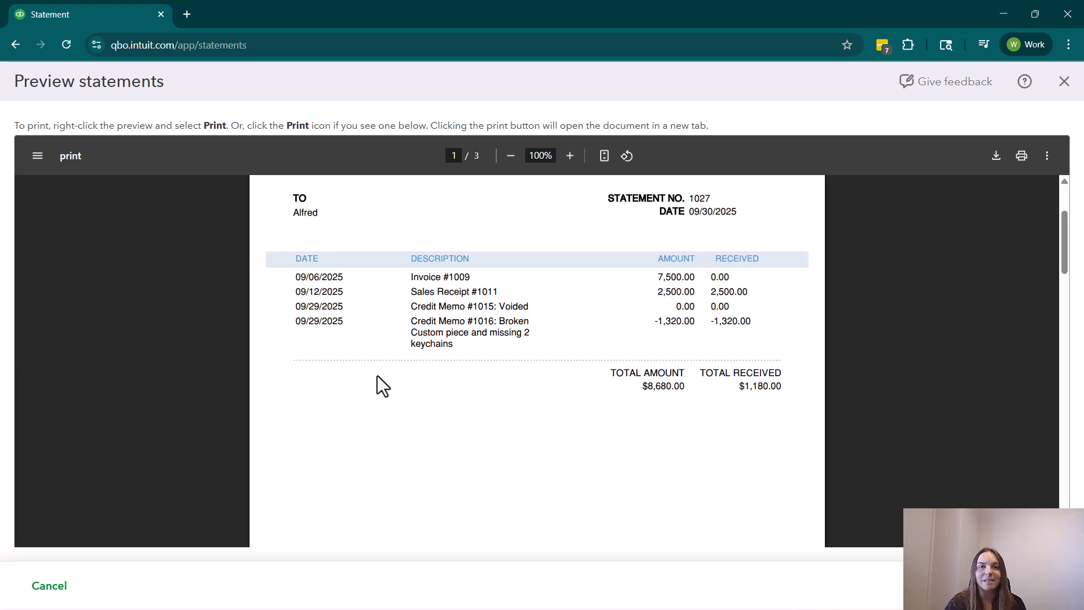
scroll(377, 374, down, 10)
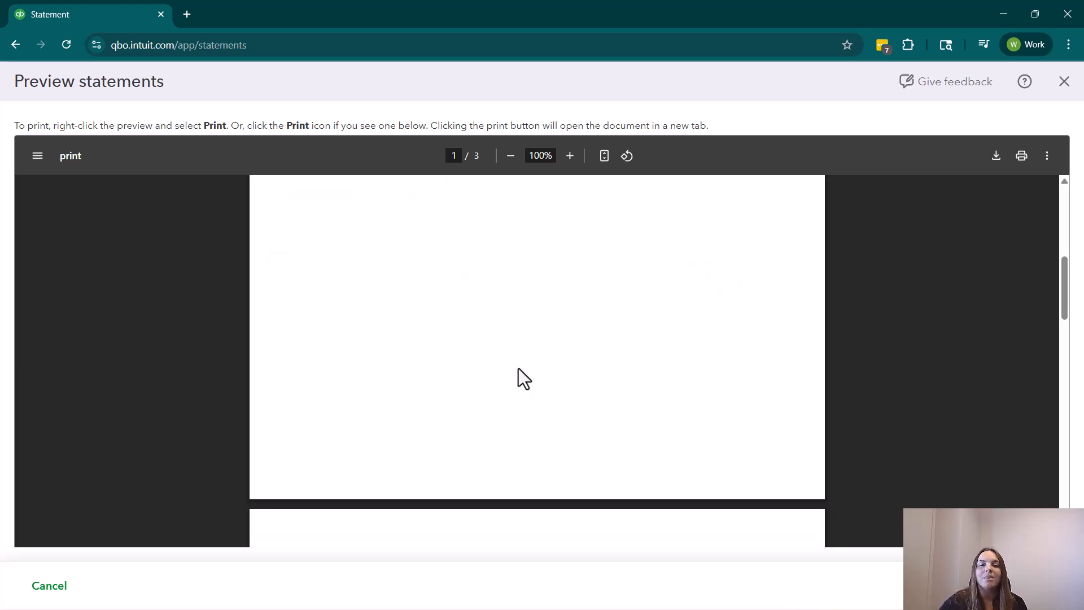
scroll(519, 368, up, 1)
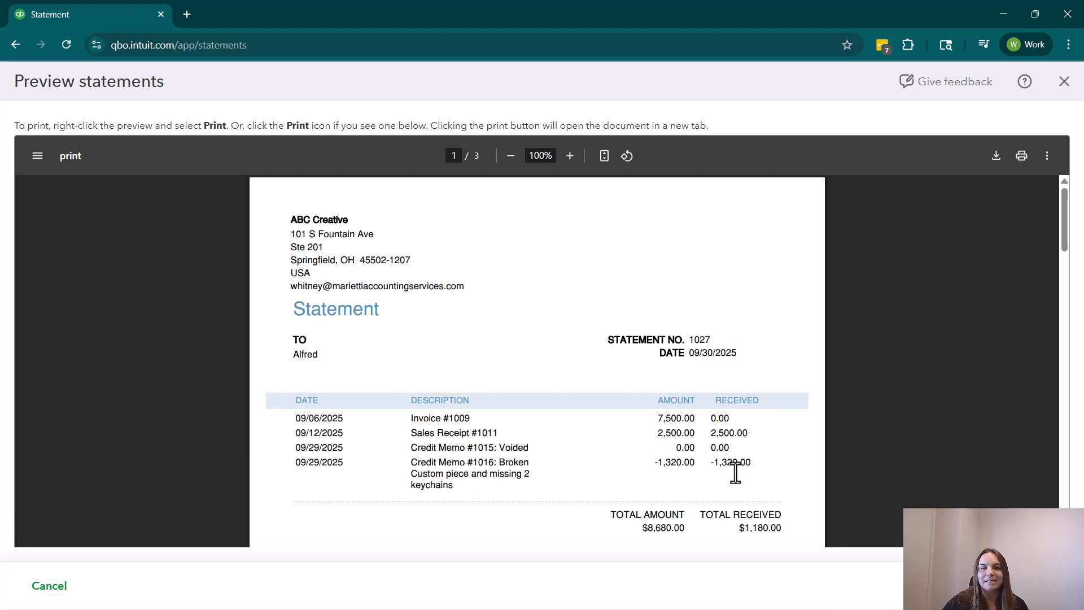
Review the Two Birds Boutique Transaction Statement, comparing the total amount with the total received
scroll(750, 448, down, 6)
scroll(749, 449, down, 7)
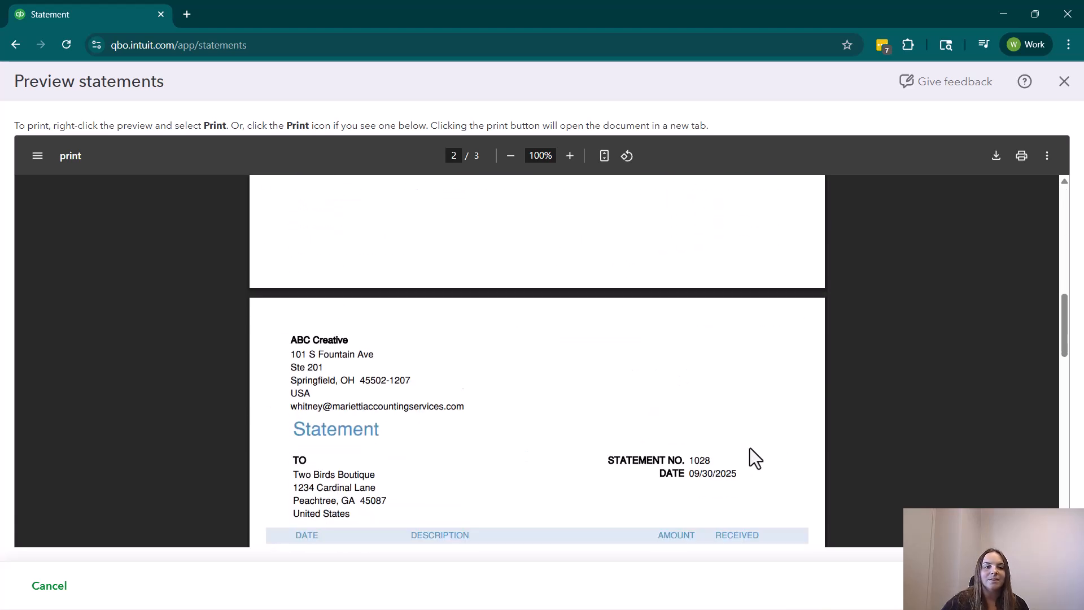
scroll(395, 392, down, 1)
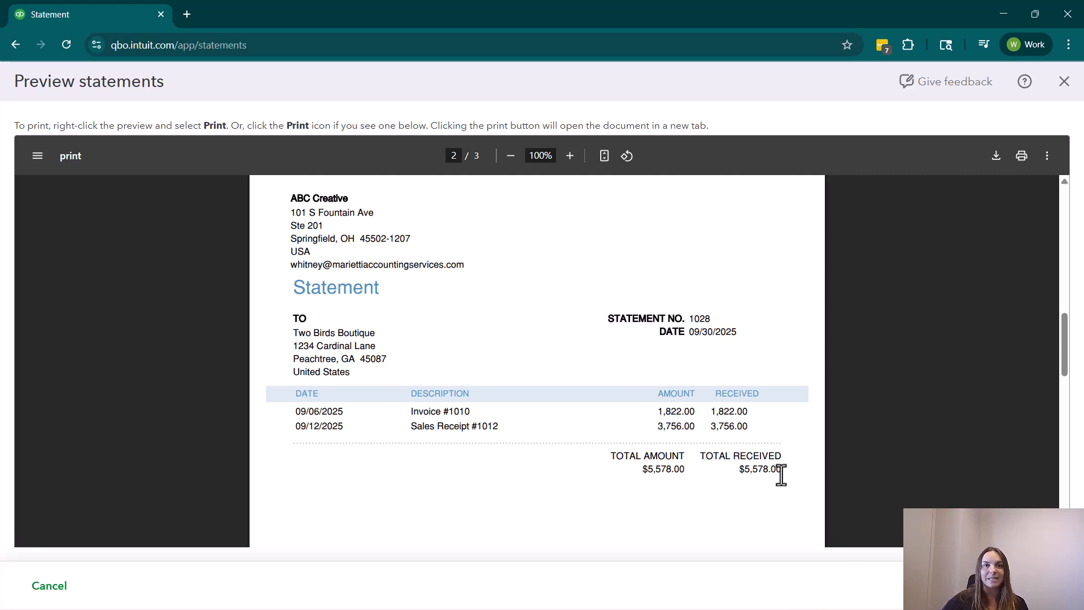
Review the Unlimited Company Transaction Statement on the last page and close the statement preview
scroll(727, 384, down, 5)
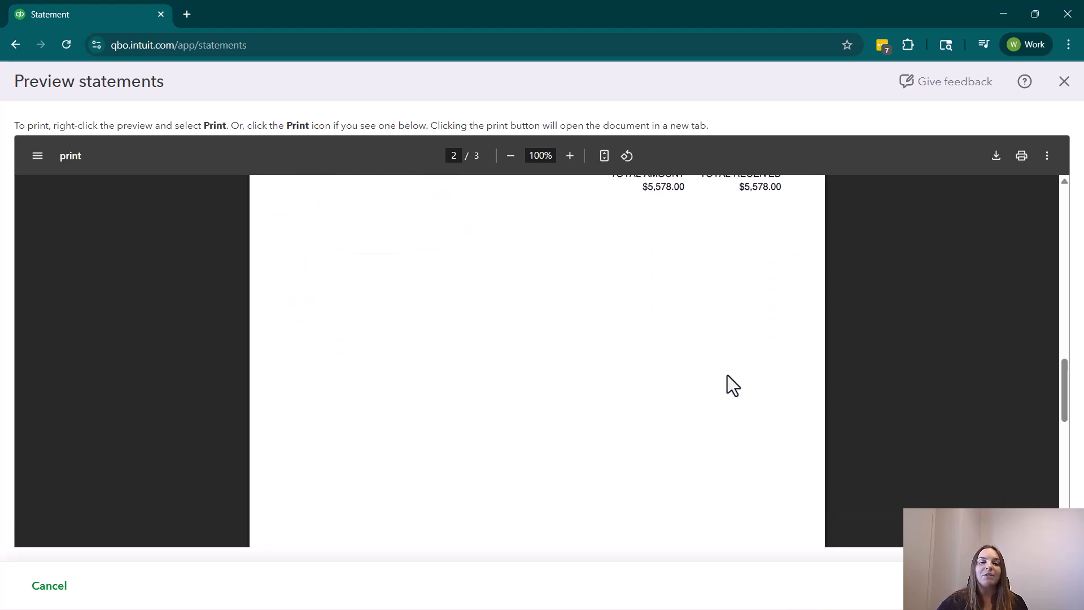
scroll(727, 376, down, 2)
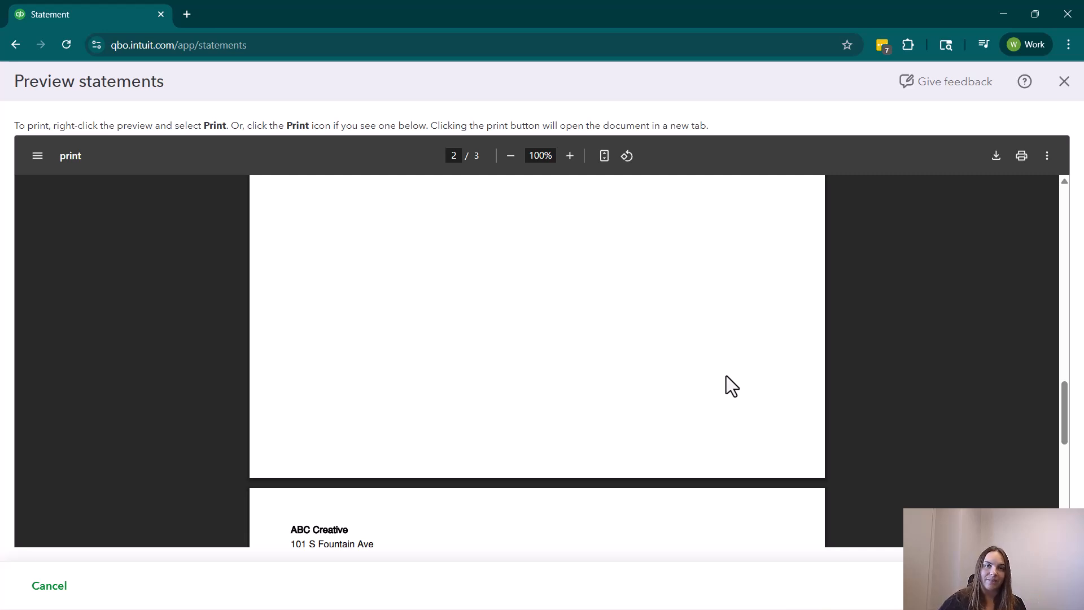
scroll(726, 387, down, 5)
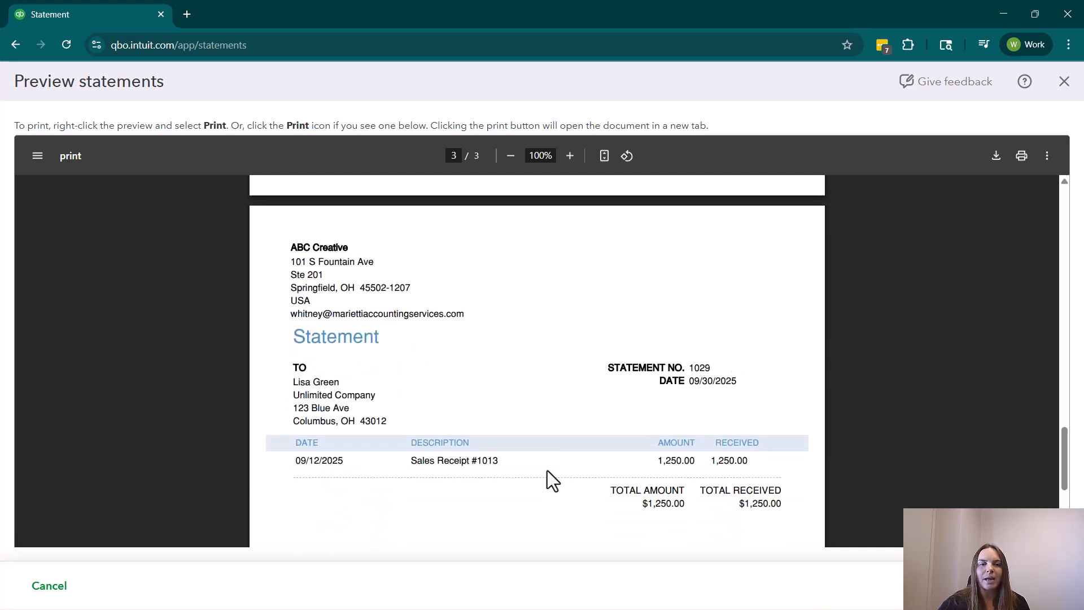
scroll(531, 373, down, 1)
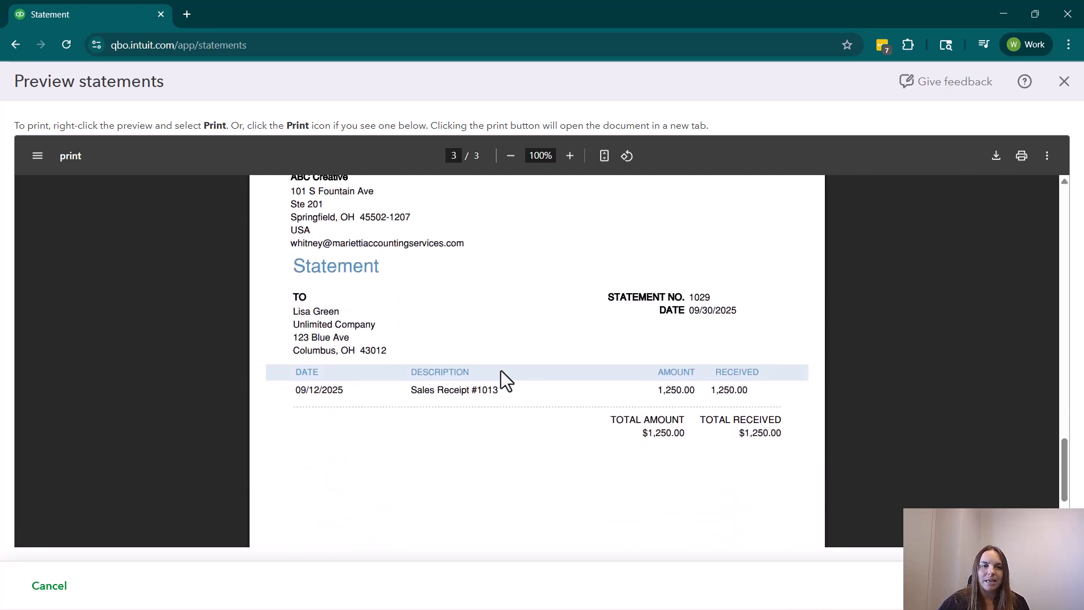
scroll(538, 363, down, 6)
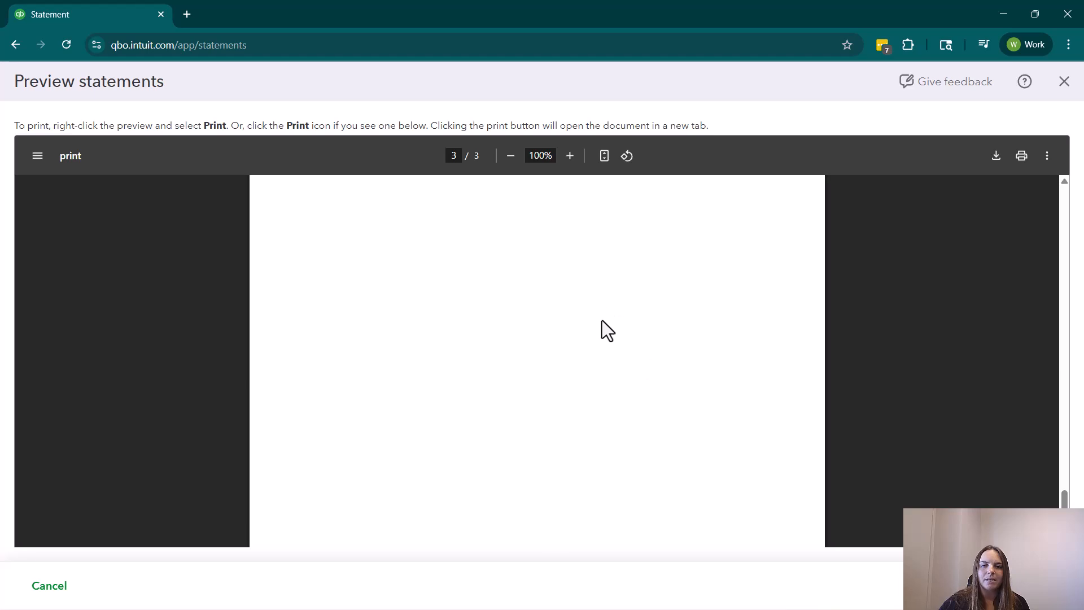
scroll(596, 502, up, 15)
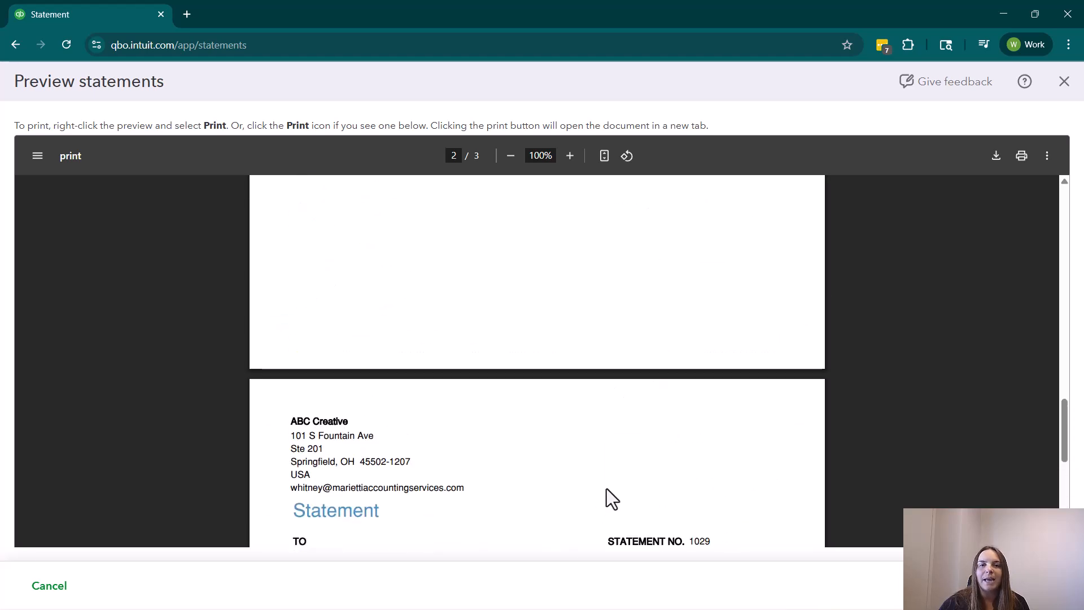
click(1065, 82)
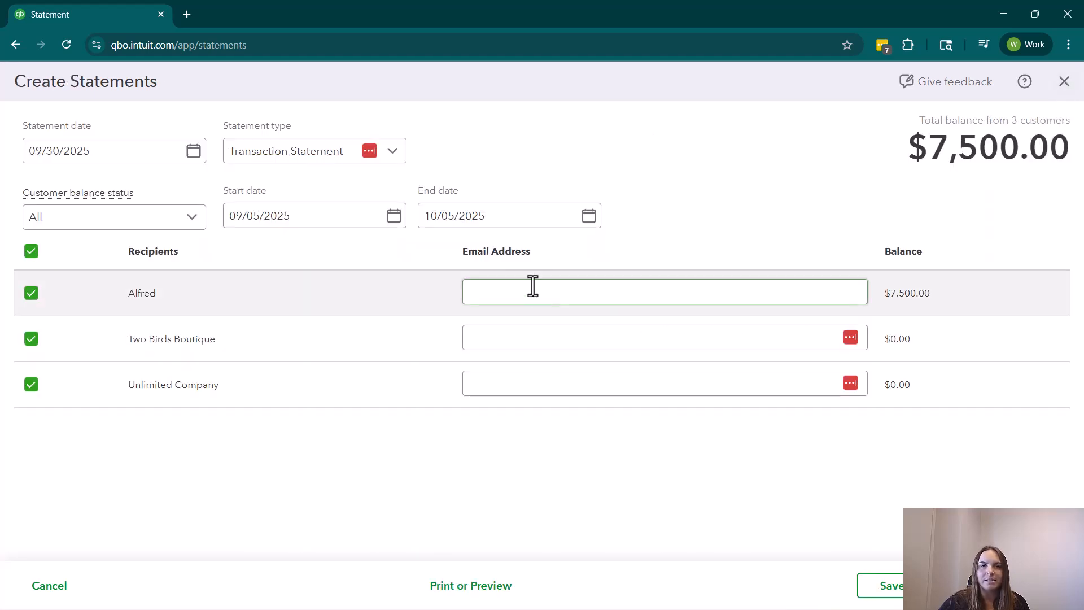
Check the available statement types, keeping Transaction Statement selected
click(397, 156)
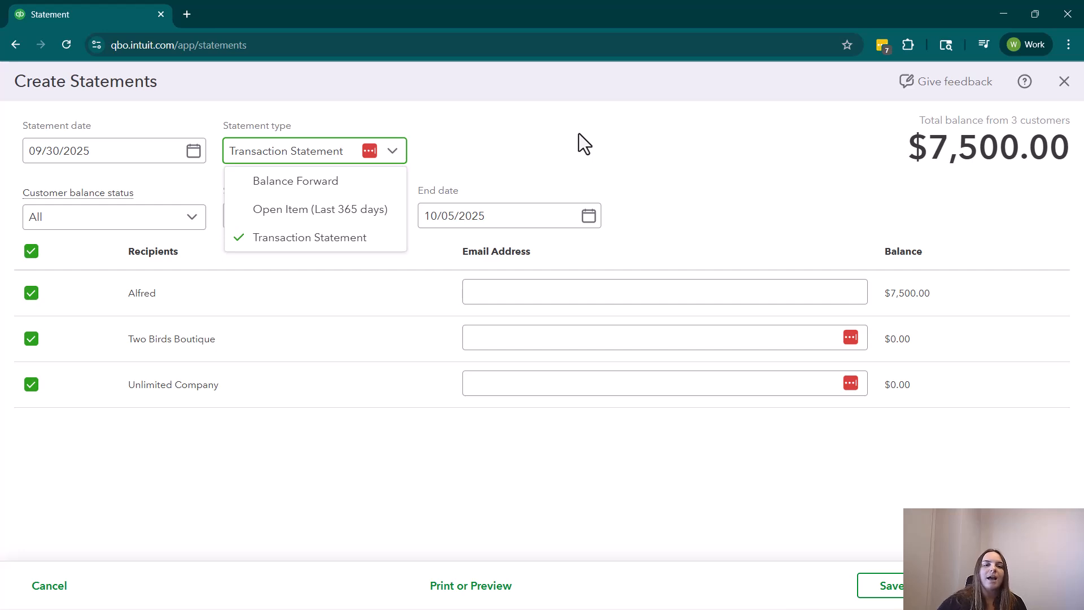
click(509, 172)
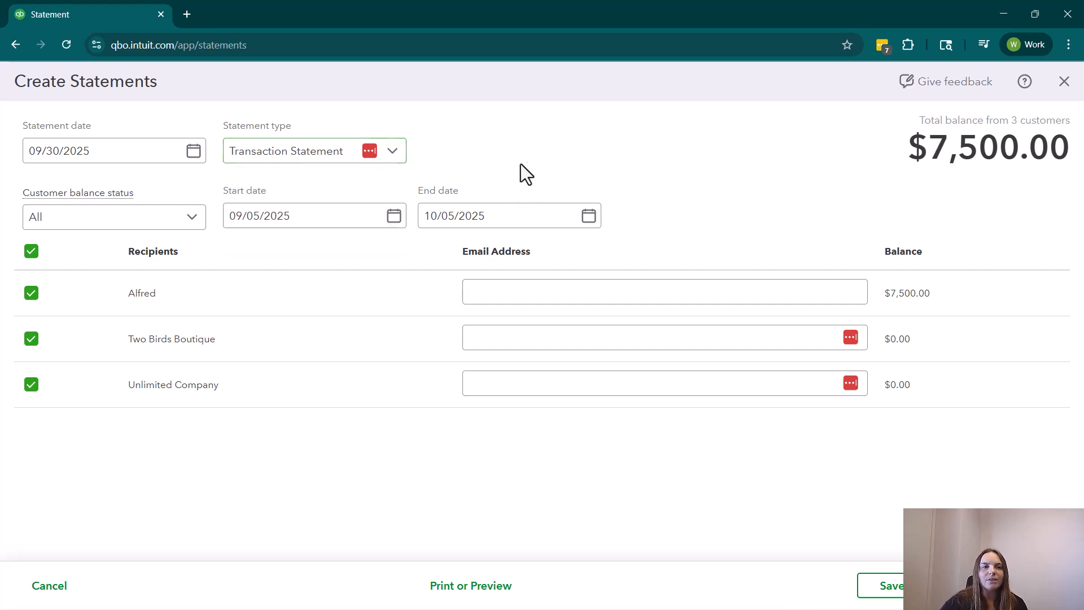
Save the statements for sending and review the email's subject line and message body
click(890, 581)
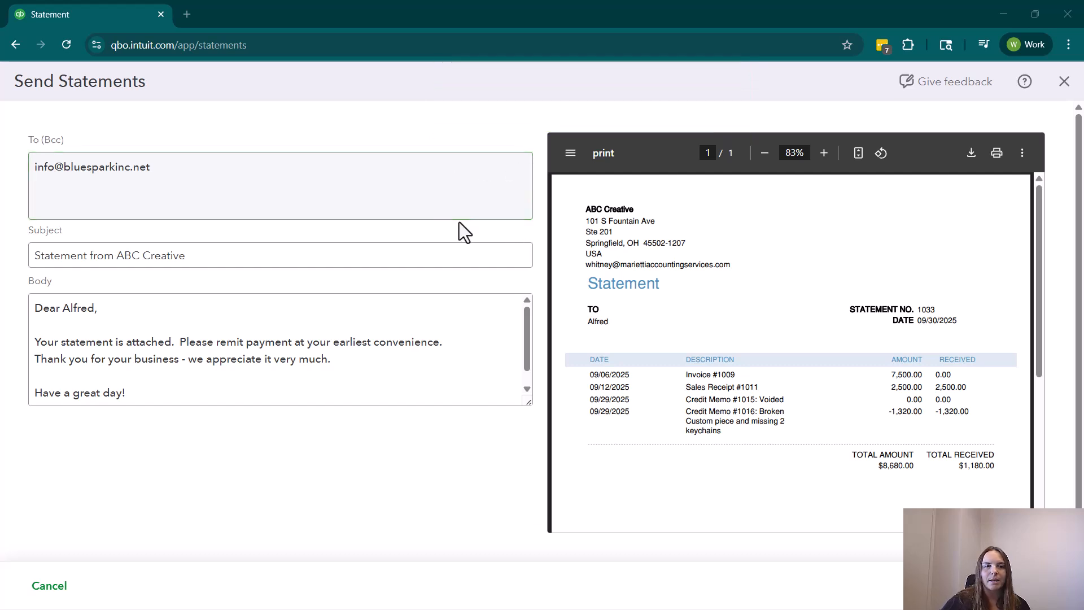
click(172, 248)
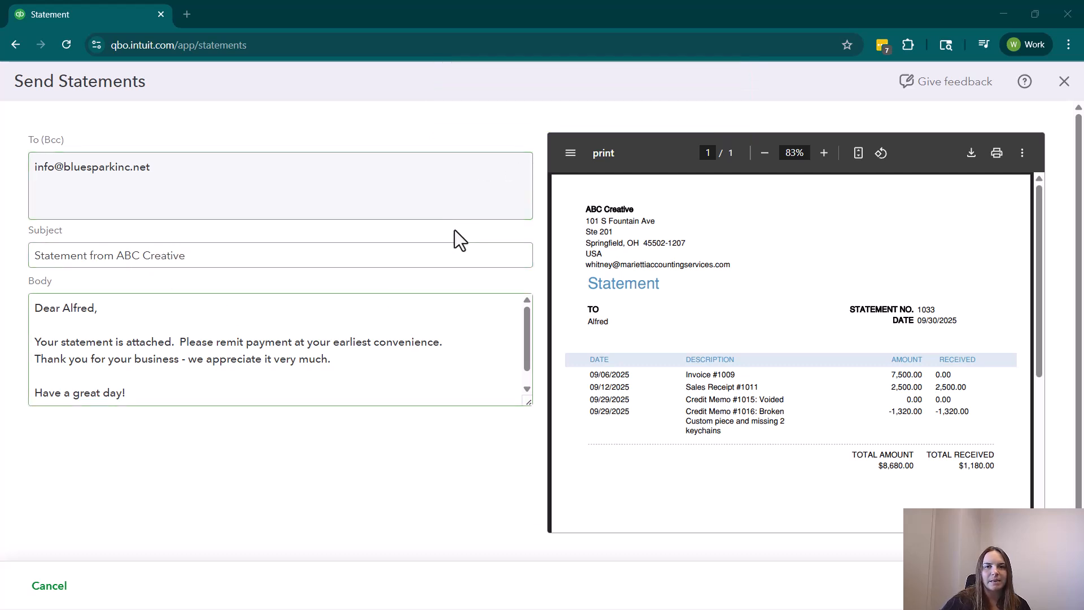
click(209, 315)
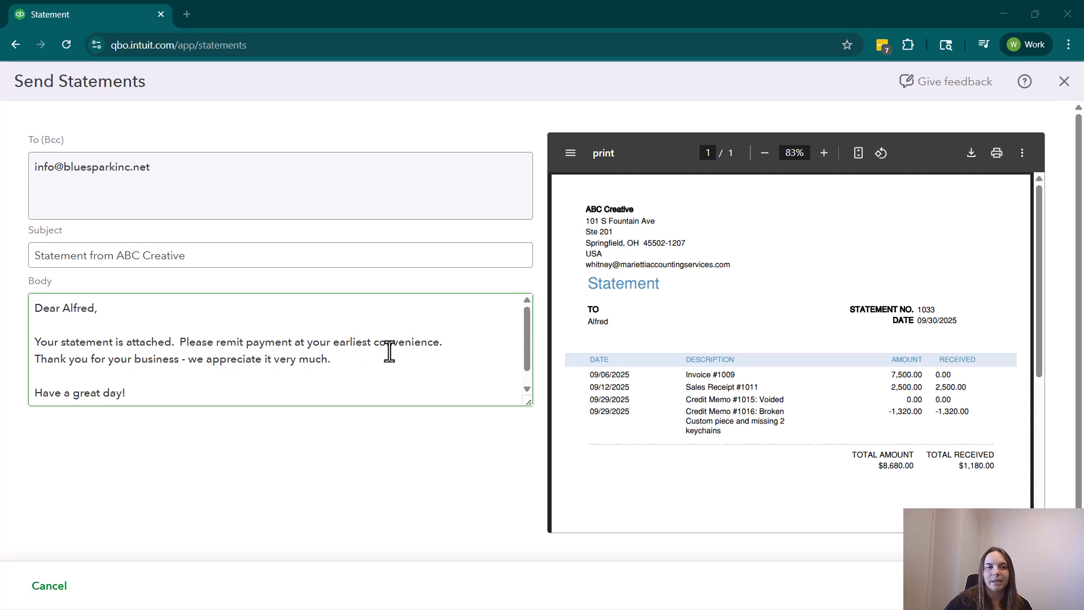
scroll(389, 351, down, 1)
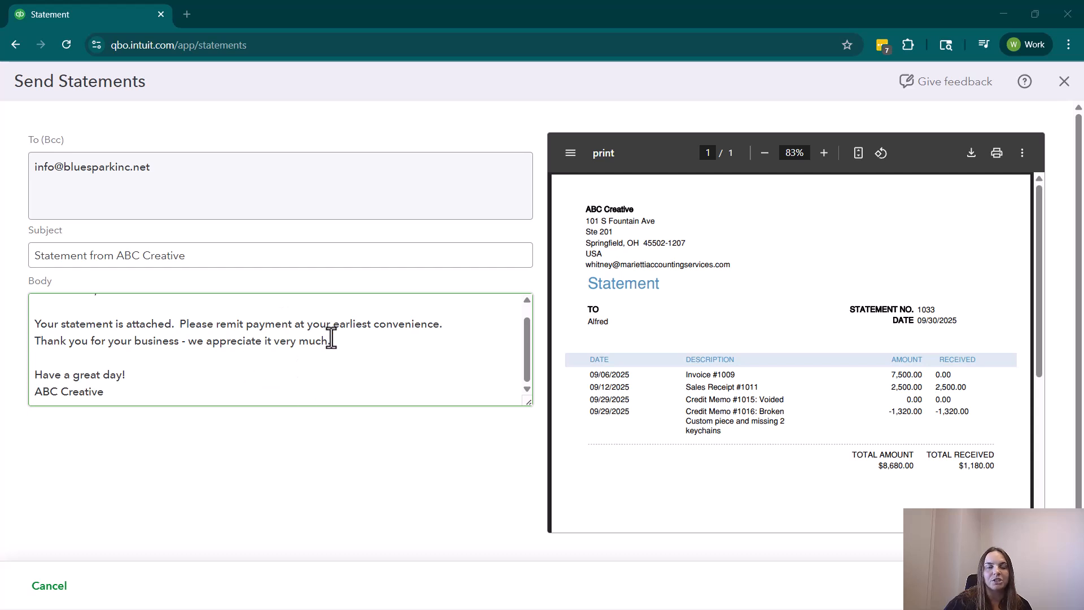
scroll(344, 350, up, 1)
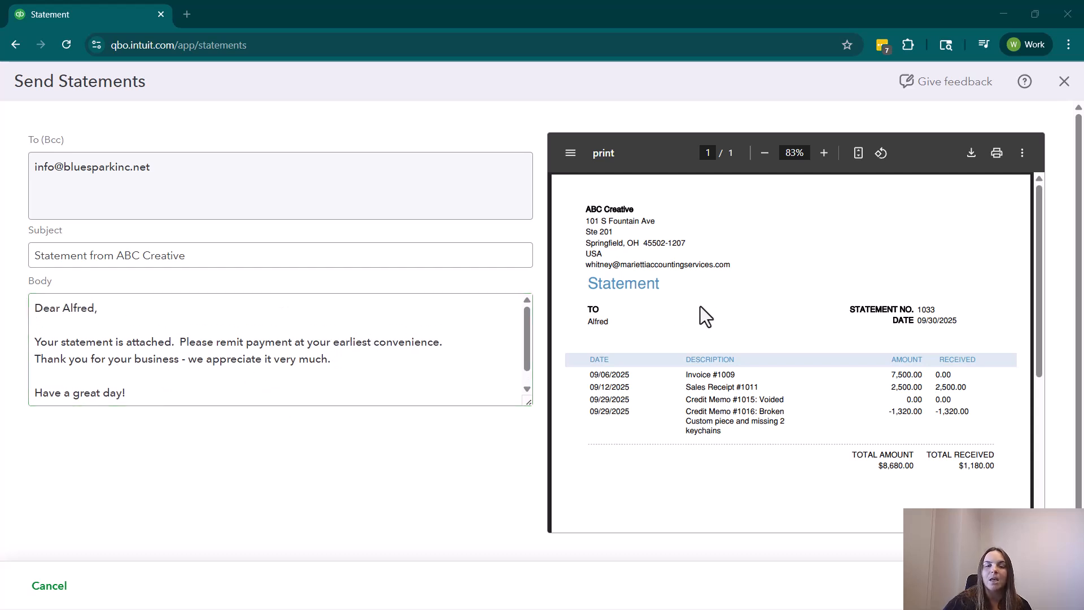
Examine the statement attached to the email, including its transactions and its amount and received totals
scroll(745, 333, down, 5)
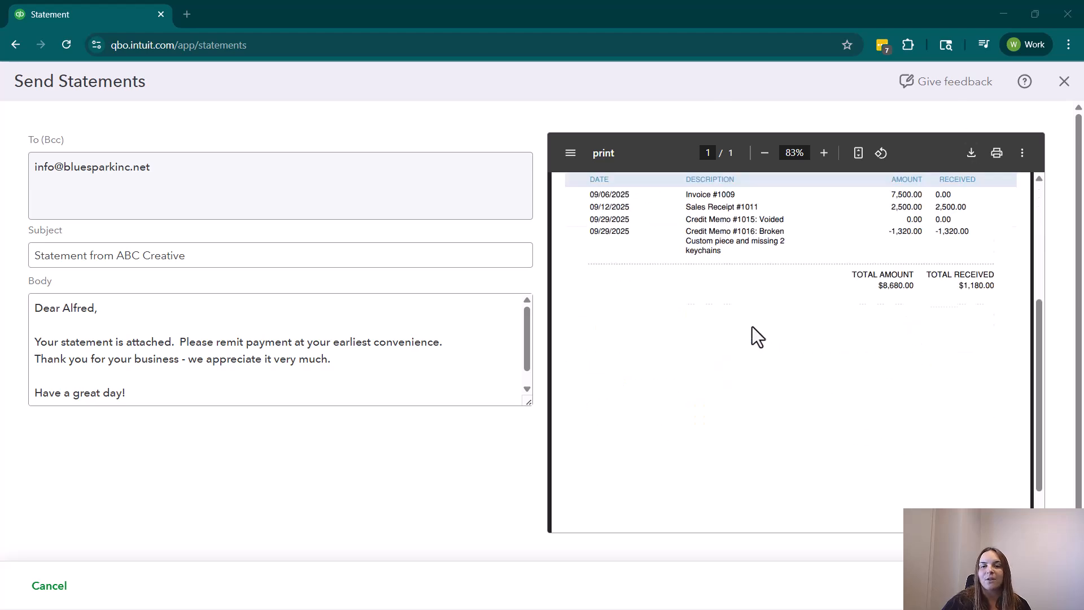
scroll(796, 285, up, 3)
scroll(795, 282, up, 3)
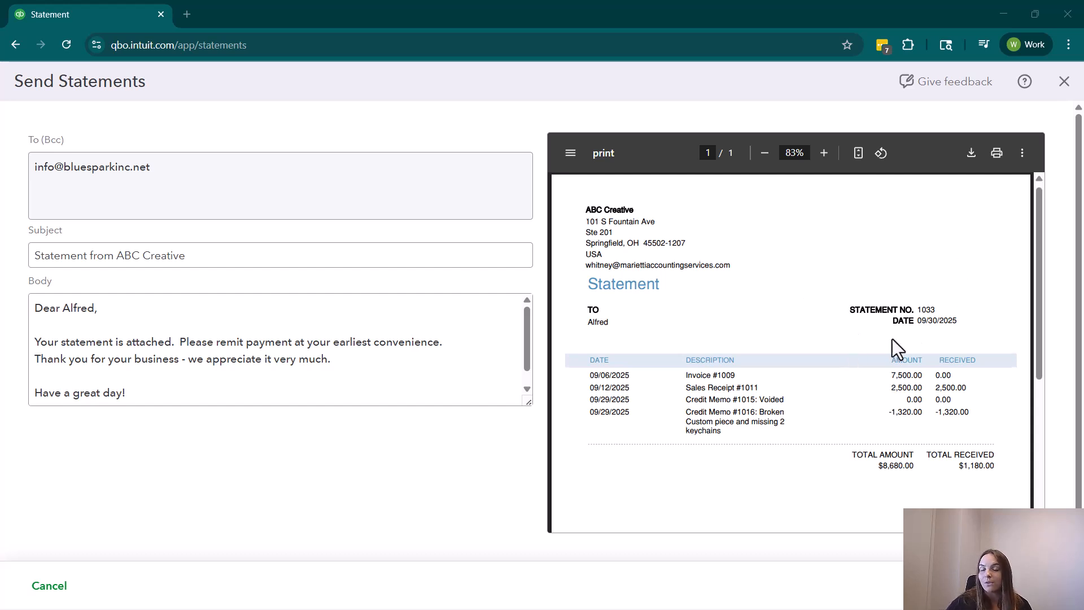
scroll(893, 339, down, 5)
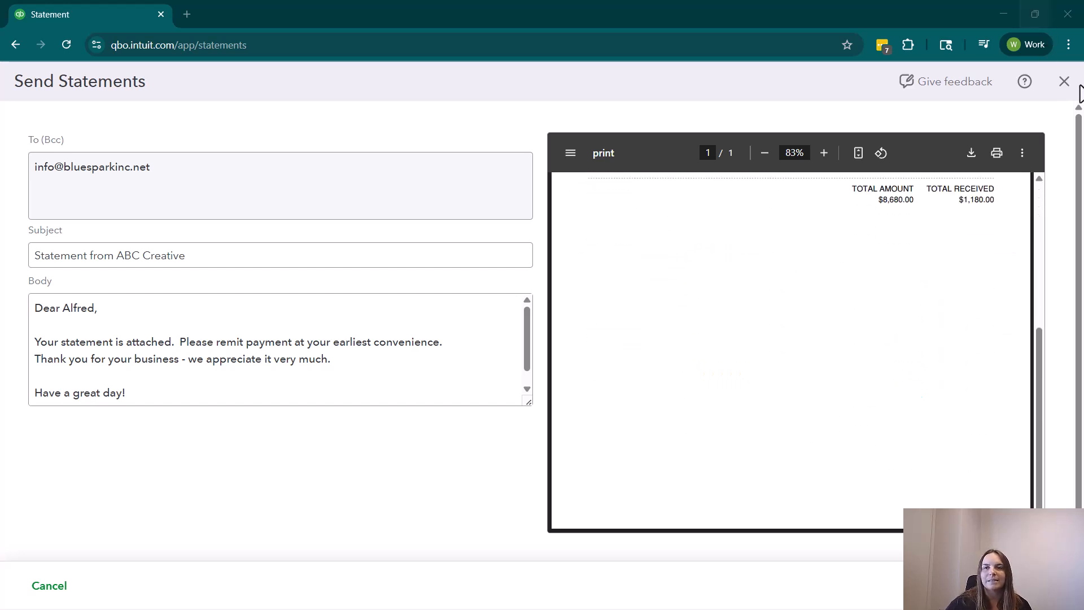